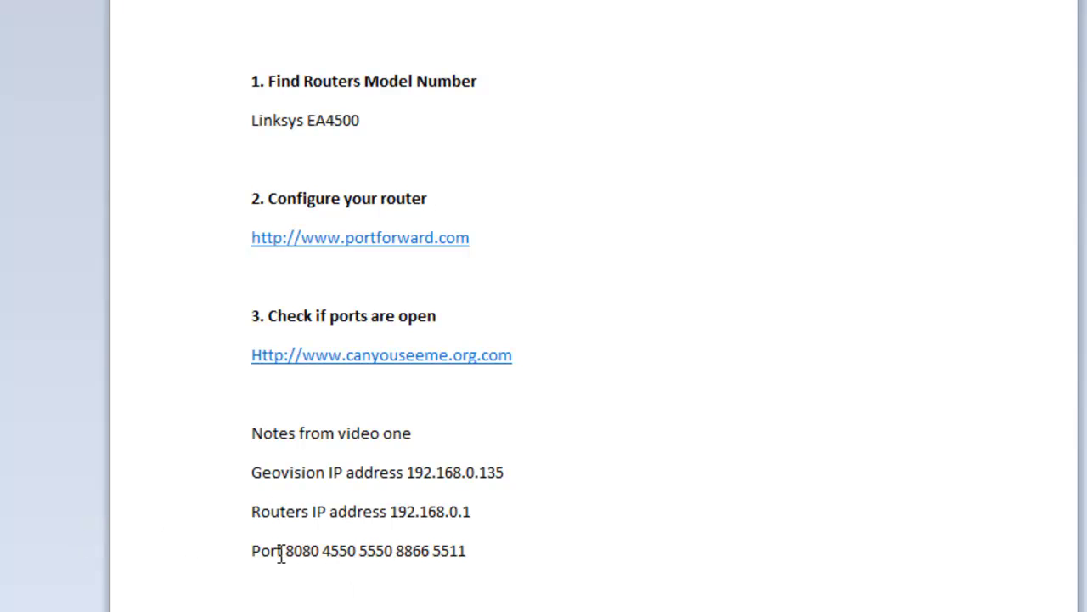
# Review the notes' port list, both IP address lines and the Geovision IP address line.
pyautogui.moveTo(264, 548); pyautogui.dragTo(250, 456)
pyautogui.click(478, 514)
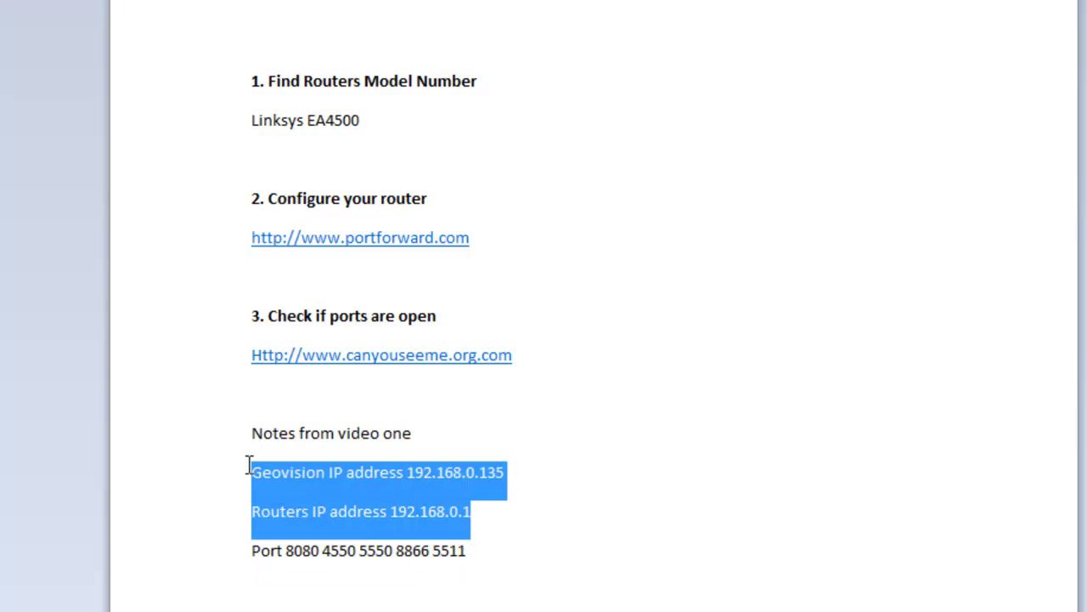
pyautogui.moveTo(598, 514); pyautogui.dragTo(324, 479)
pyautogui.moveTo(496, 520); pyautogui.dragTo(152, 495)
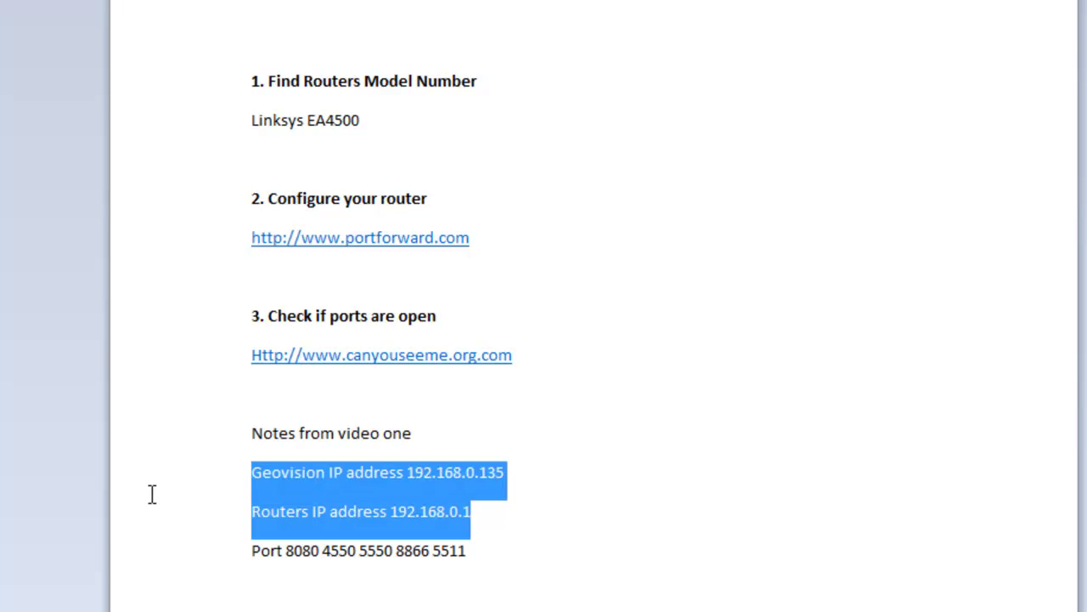
pyautogui.click(512, 486)
pyautogui.moveTo(549, 478); pyautogui.dragTo(269, 481)
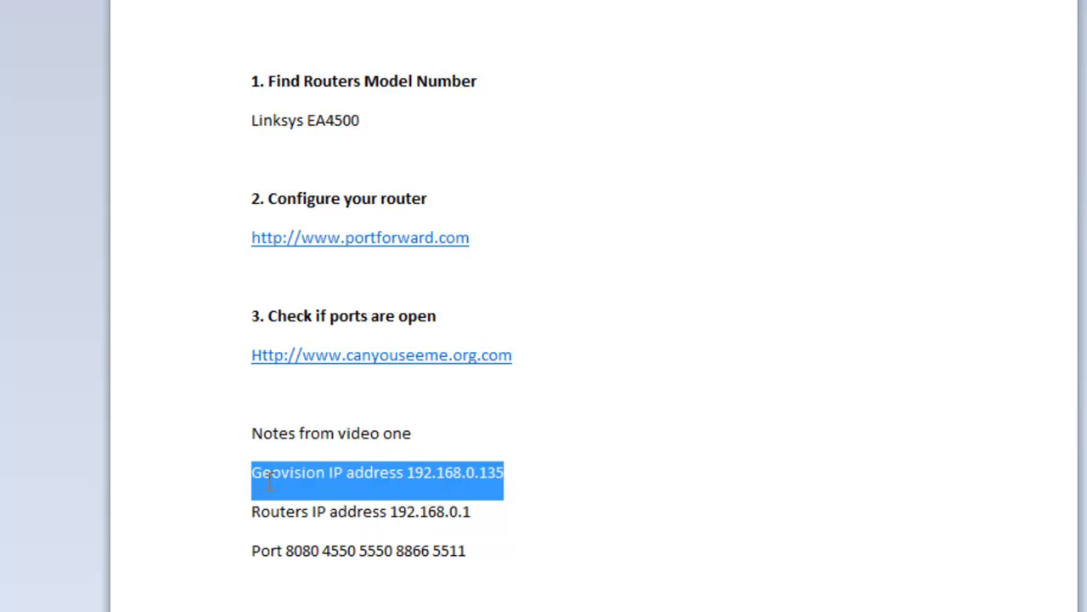
pyautogui.click(427, 478)
pyautogui.moveTo(434, 476); pyautogui.dragTo(233, 483)
# Select the 'Linksys EA4500' line under the Find Routers Model Number heading.
pyautogui.moveTo(374, 60); pyautogui.dragTo(426, 76)
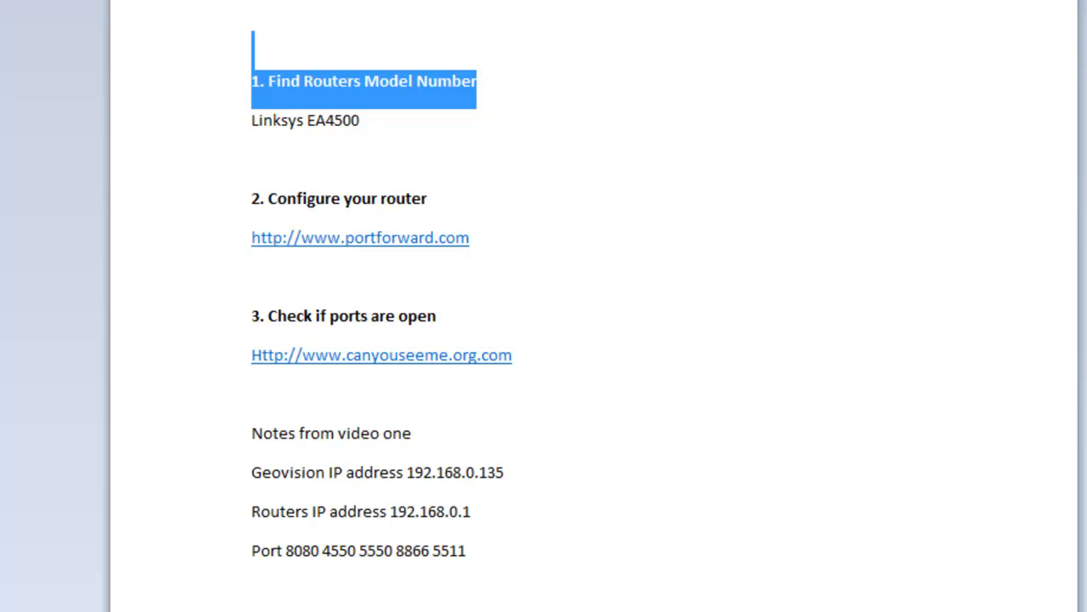
pyautogui.moveTo(379, 127); pyautogui.dragTo(270, 162)
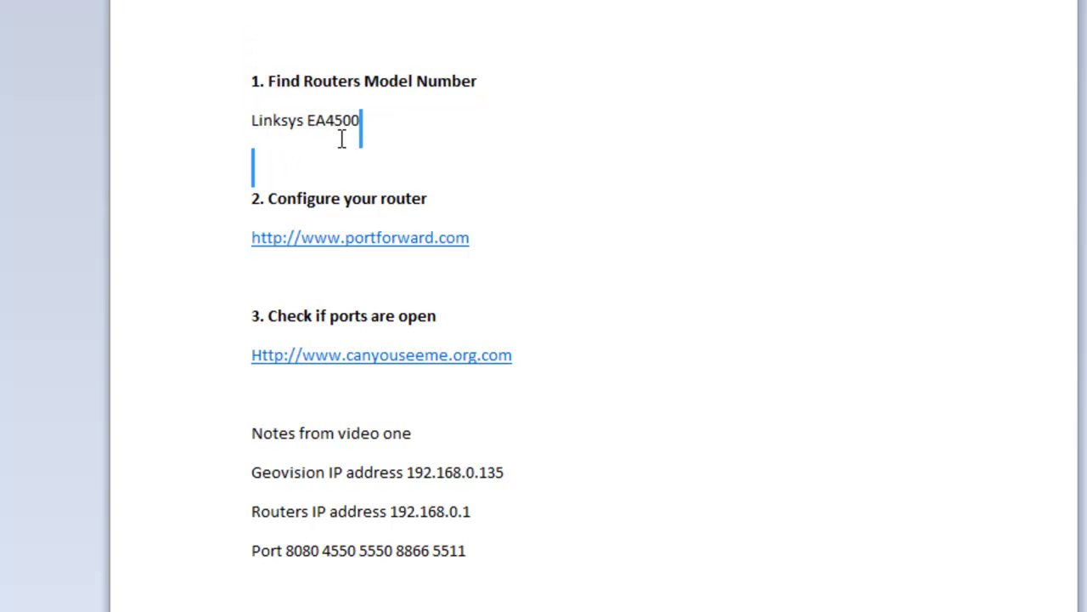
pyautogui.press('Left')
pyautogui.hotkey('shift', 'Home')
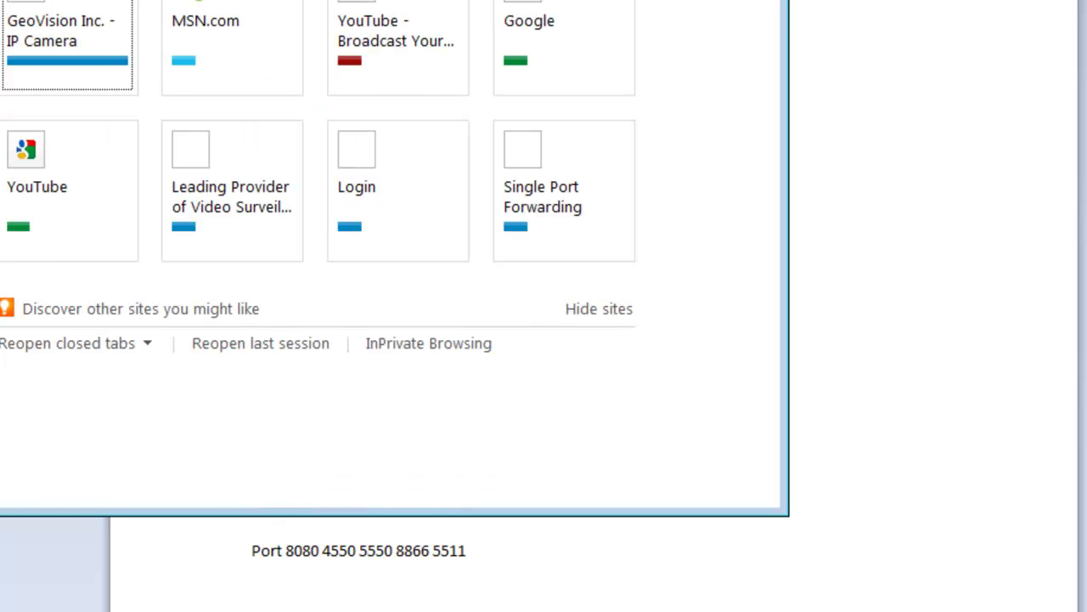
# Load portforward.com in the new tab and place the browser back over the notes.
pyautogui.write('portfo')
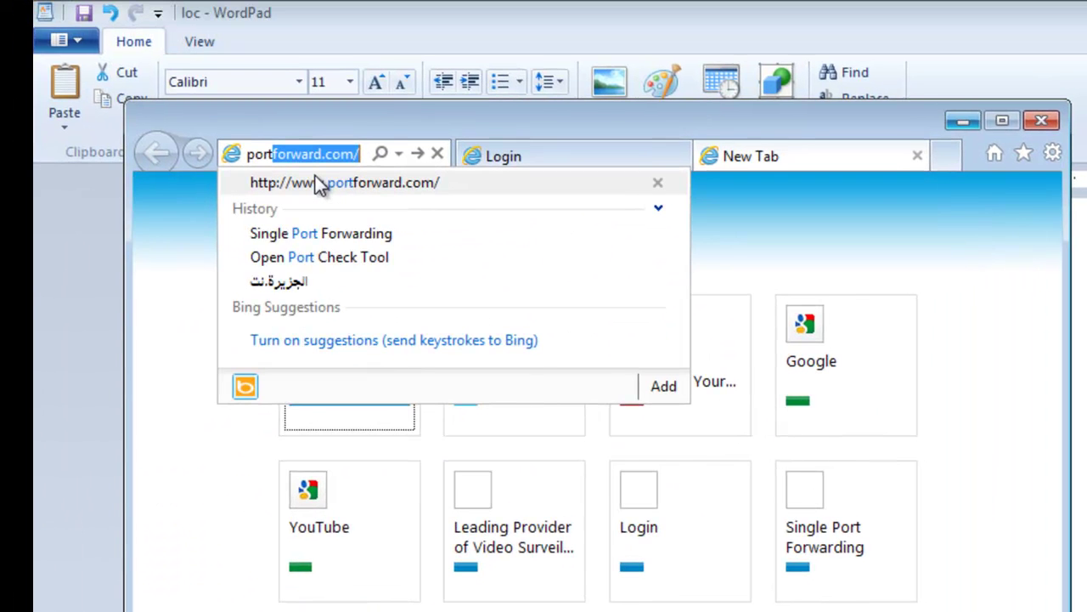
pyautogui.write('rward.co')
pyautogui.press('Return')
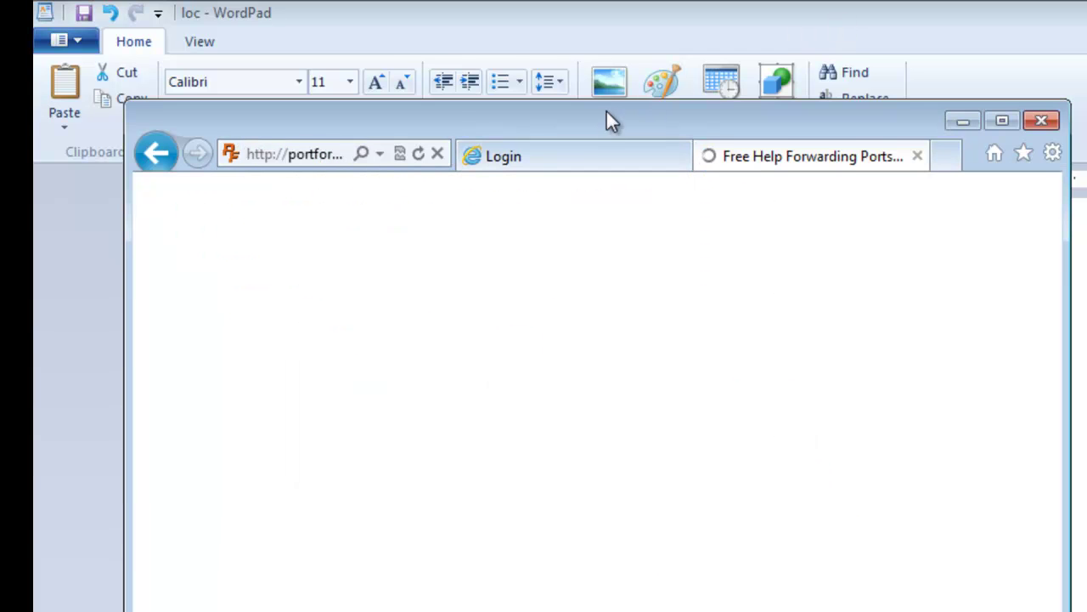
pyautogui.moveTo(591, 124); pyautogui.dragTo(1086, 225)
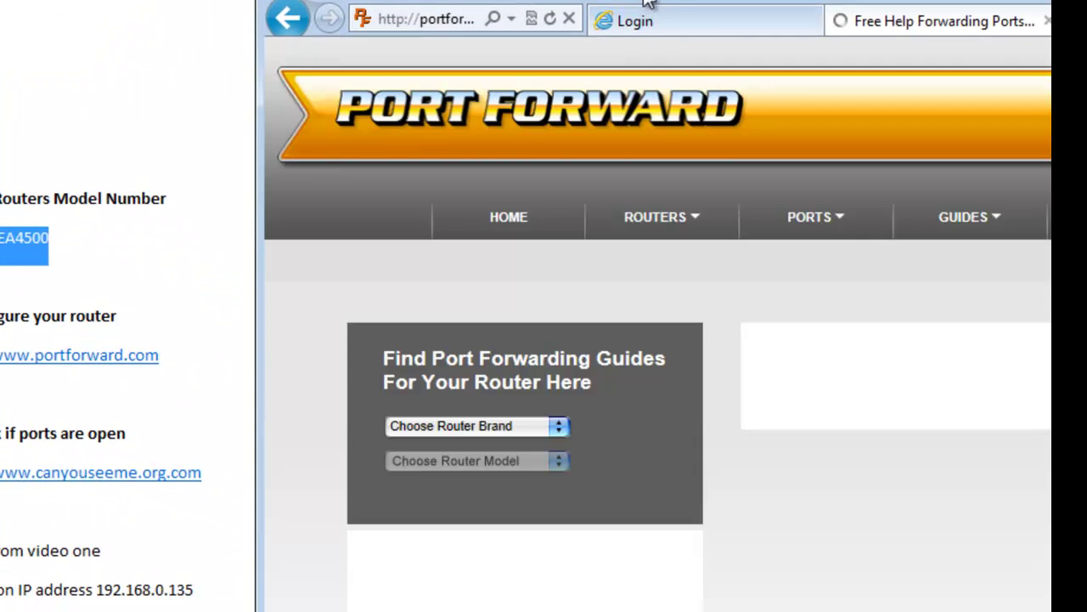
pyautogui.moveTo(646, 4); pyautogui.dragTo(256, 0)
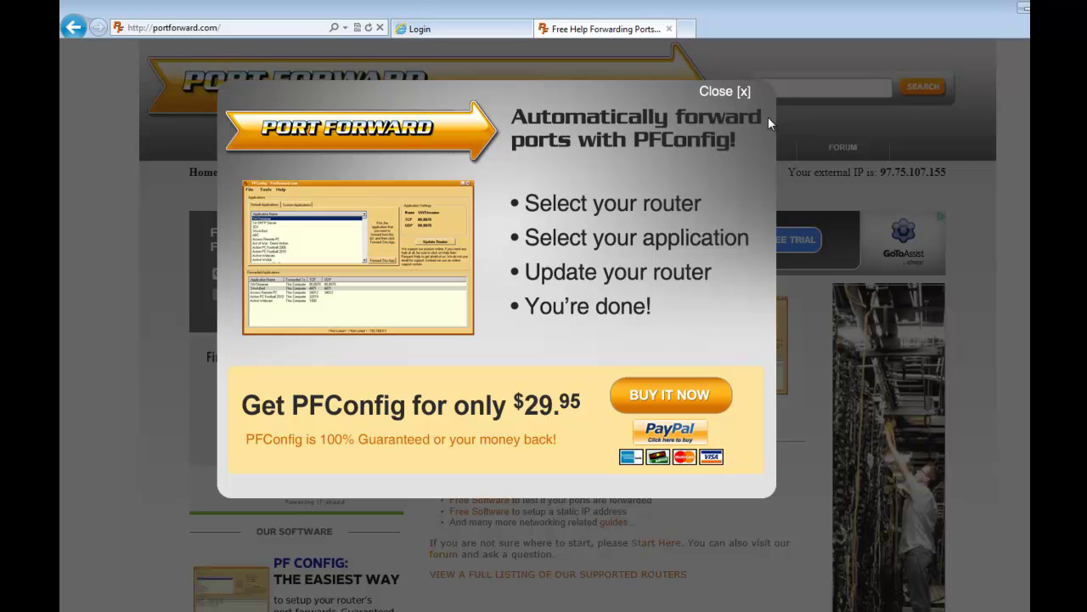
# Dismiss the PFConfig pop-up and browse Routers > Port Forwarding Guides to Linksys' E models.
pyautogui.click(718, 95)
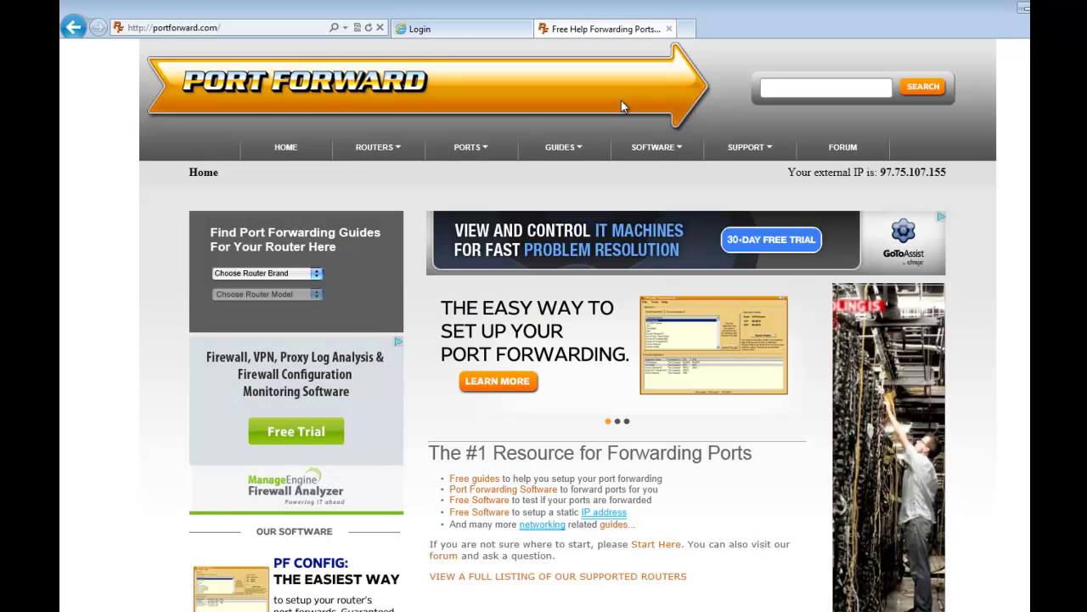
pyautogui.moveTo(372, 155)
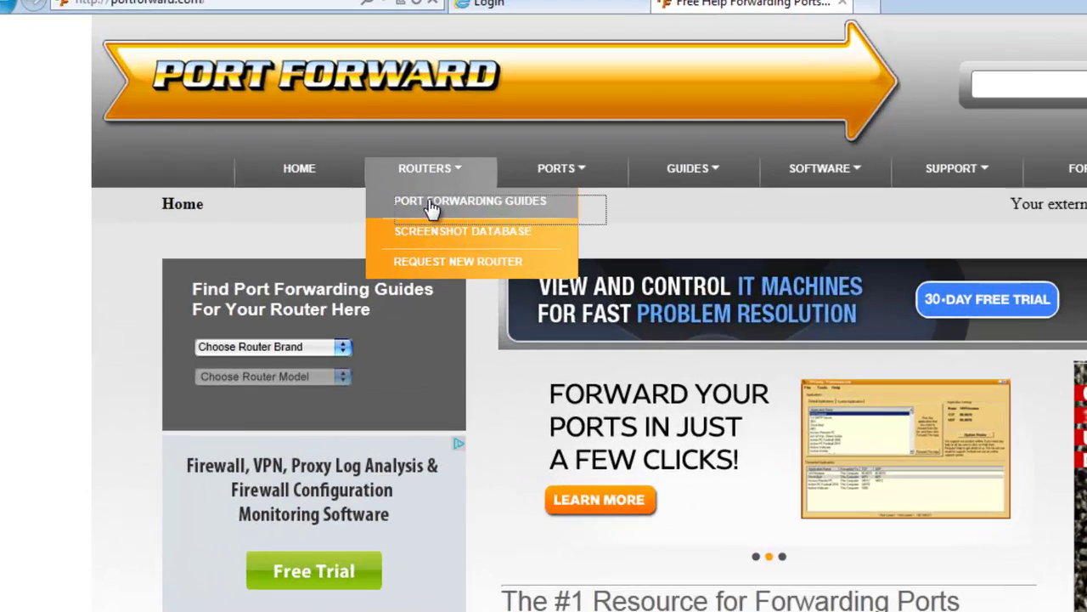
pyautogui.click(380, 175)
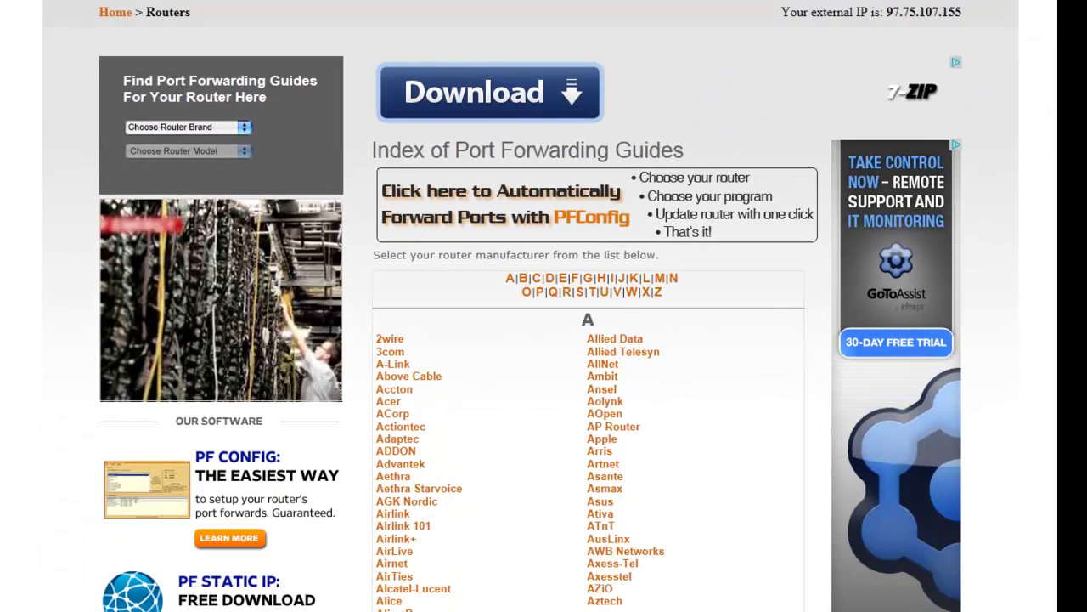
pyautogui.scroll(-5, 544, 306)
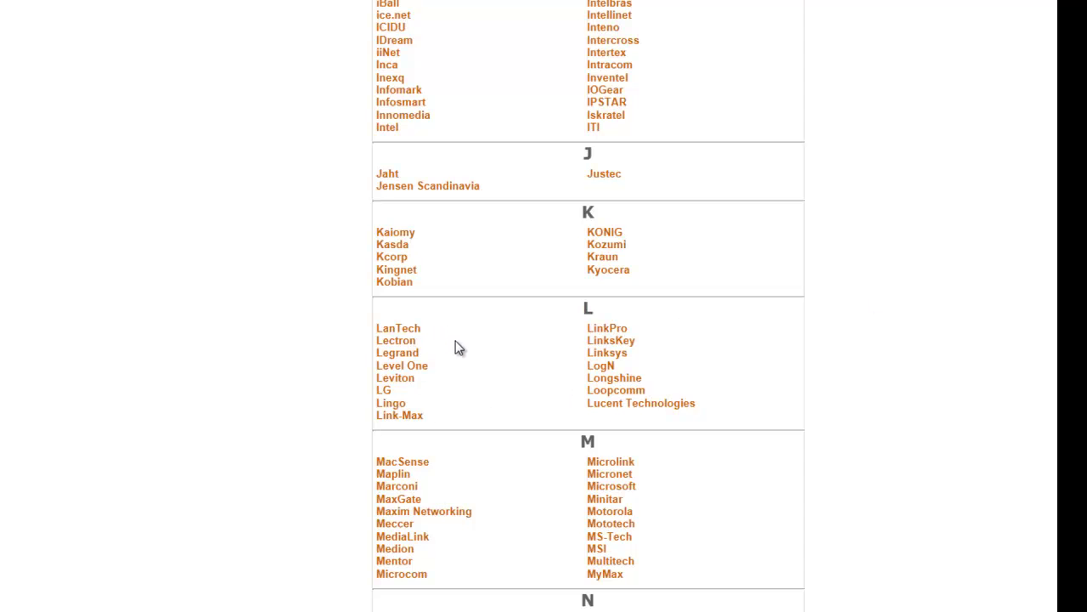
pyautogui.click(601, 355)
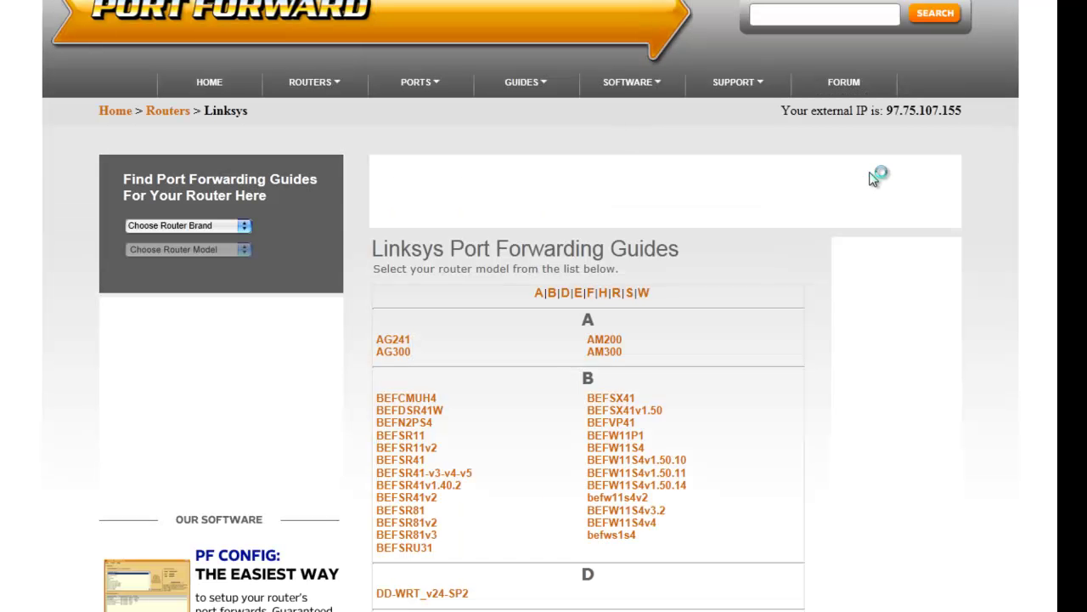
pyautogui.scroll(-2, 875, 177)
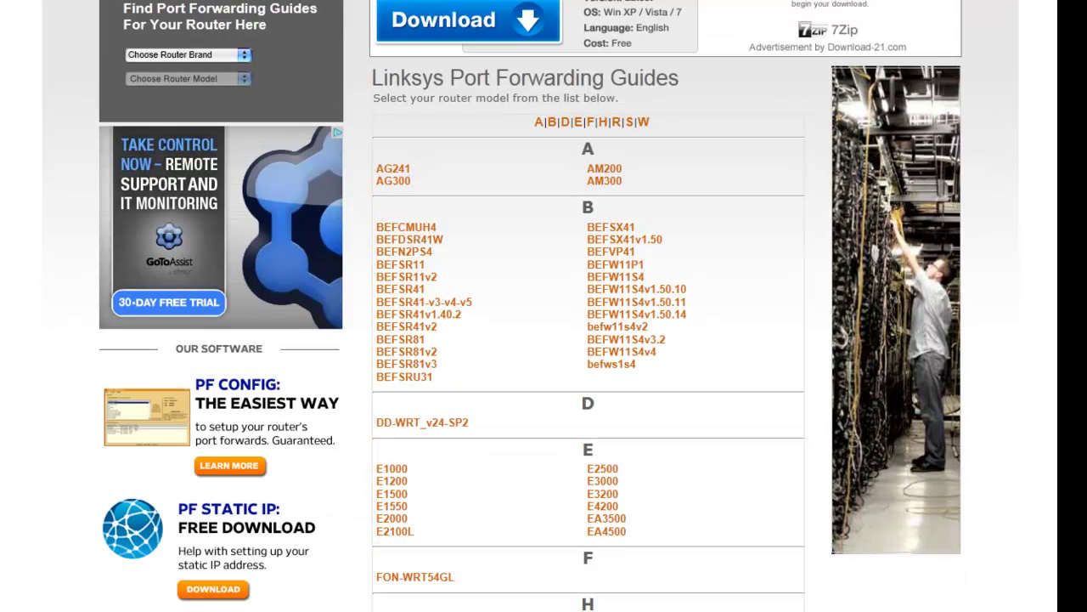
pyautogui.scroll(-4, 543, 306)
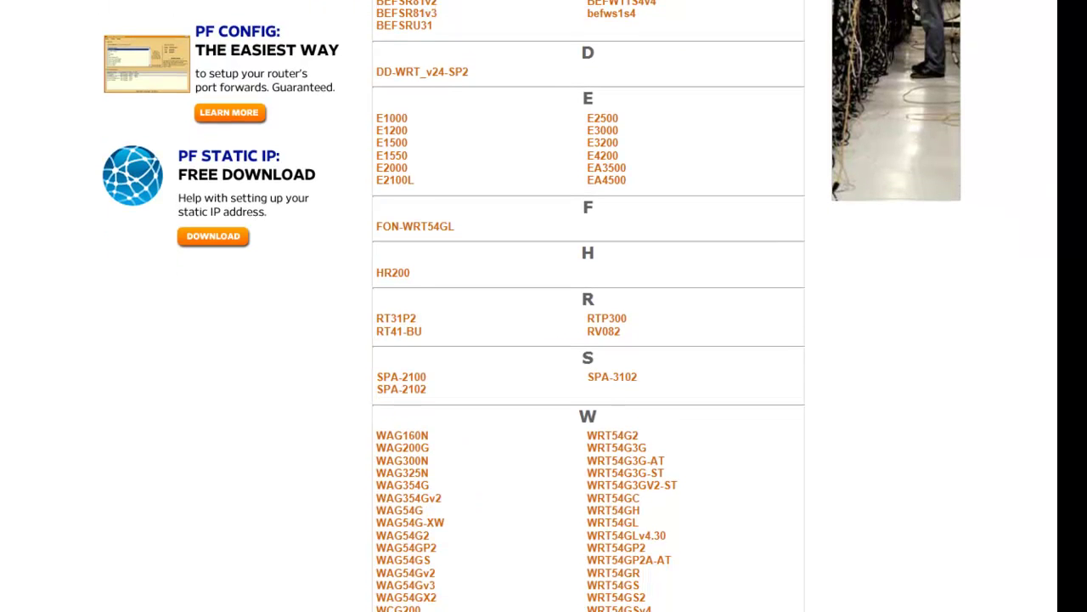
# Open the EA4500 guide and scroll its program list to the GeoVision Webcam entry.
pyautogui.click(608, 187)
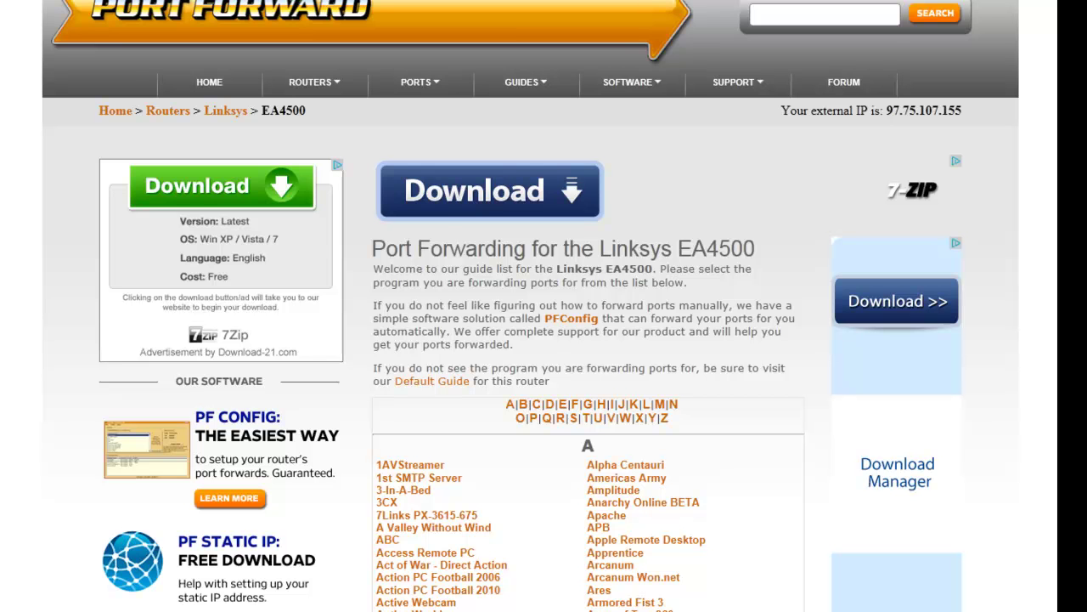
pyautogui.scroll(-5, 543, 306)
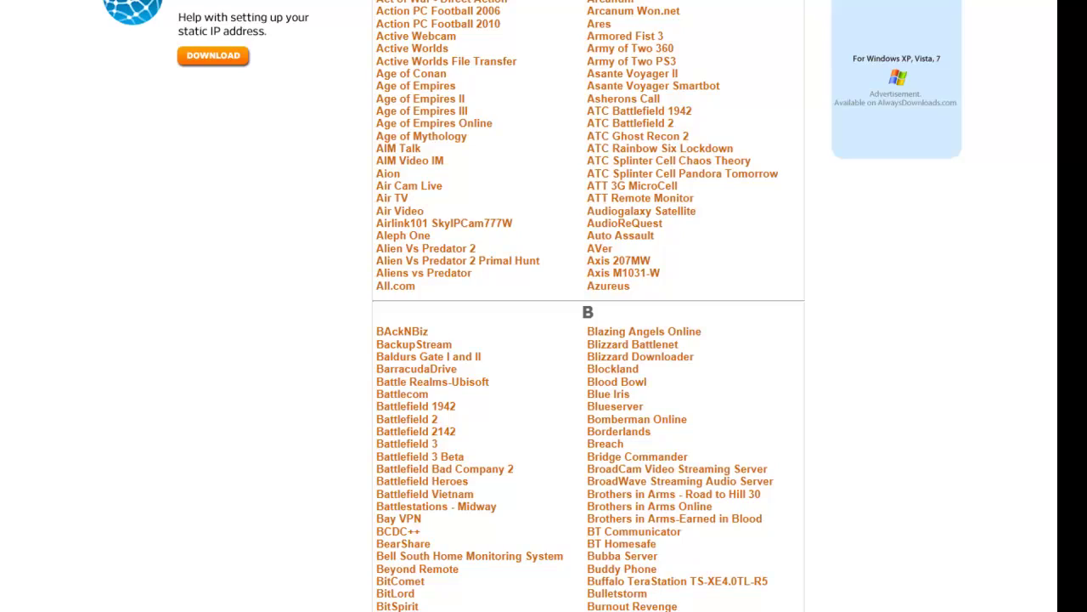
pyautogui.scroll(-20, 544, 306)
pyautogui.scroll(4, 544, 306)
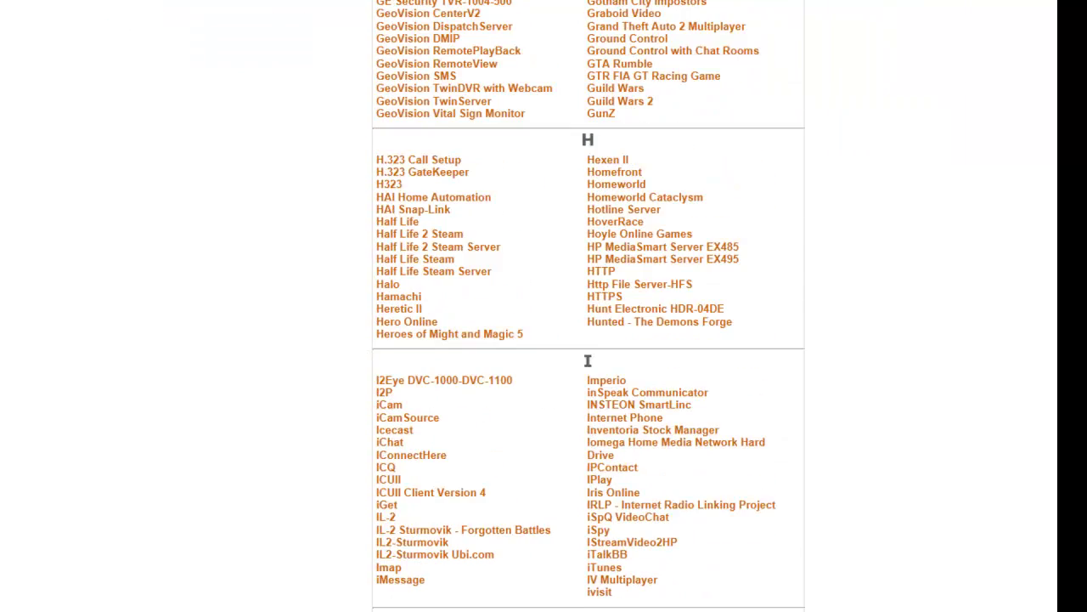
pyautogui.scroll(3, 543, 306)
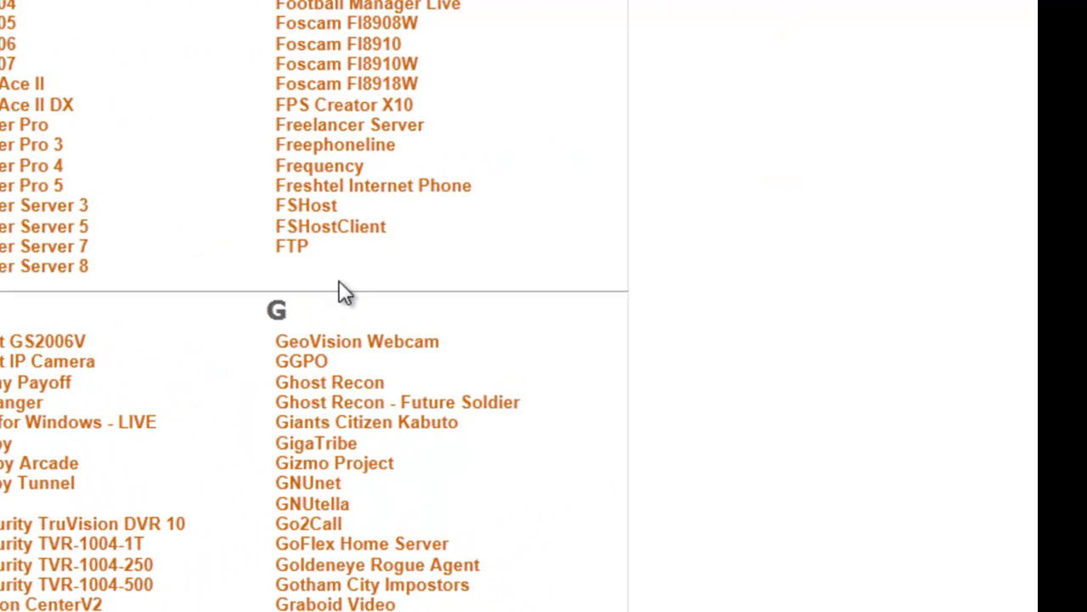
# Open the GeoVision Webcam guide and check the 192.168 IP prefix in its static IP instructions.
pyautogui.click(384, 356)
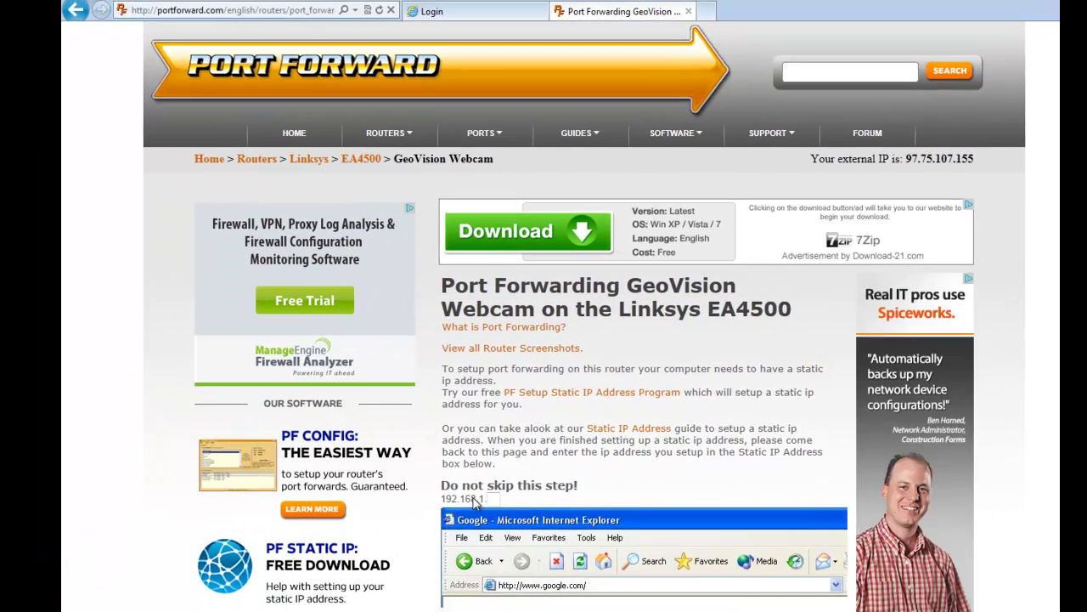
pyautogui.scroll(-3, 584, 316)
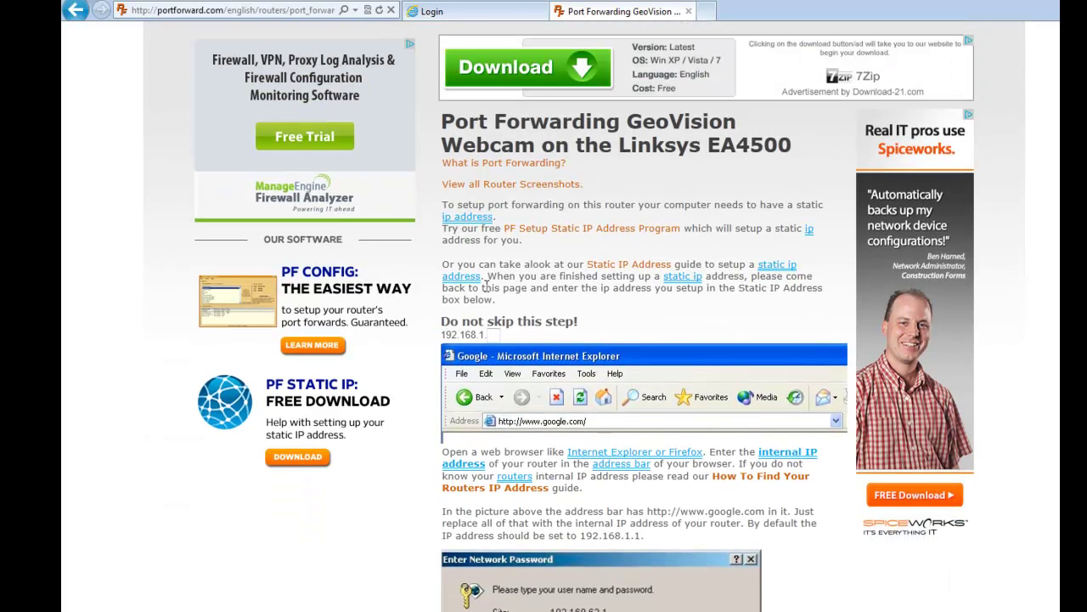
pyautogui.click(489, 334)
pyautogui.scroll(-3, 498, 344)
pyautogui.scroll(3, 499, 349)
pyautogui.moveTo(444, 334); pyautogui.dragTo(473, 336)
pyautogui.click(500, 334)
# Scroll through the guide's router login instructions, which default to 192.168.1.1.
pyautogui.scroll(-2, 500, 334)
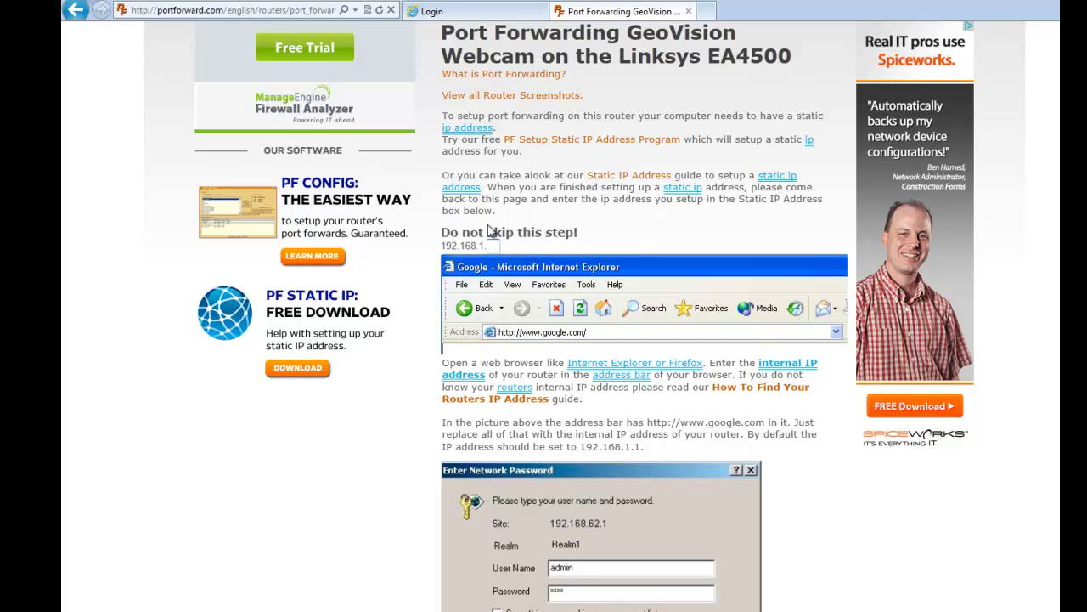
pyautogui.scroll(-1, 483, 235)
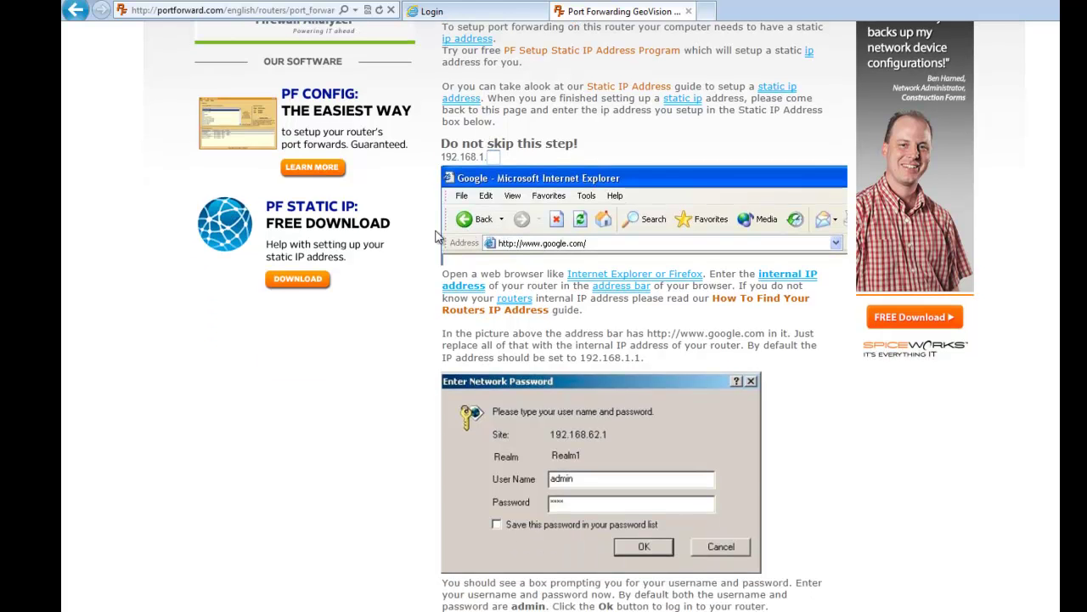
pyautogui.scroll(-1, 535, 291)
pyautogui.scroll(-1, 537, 291)
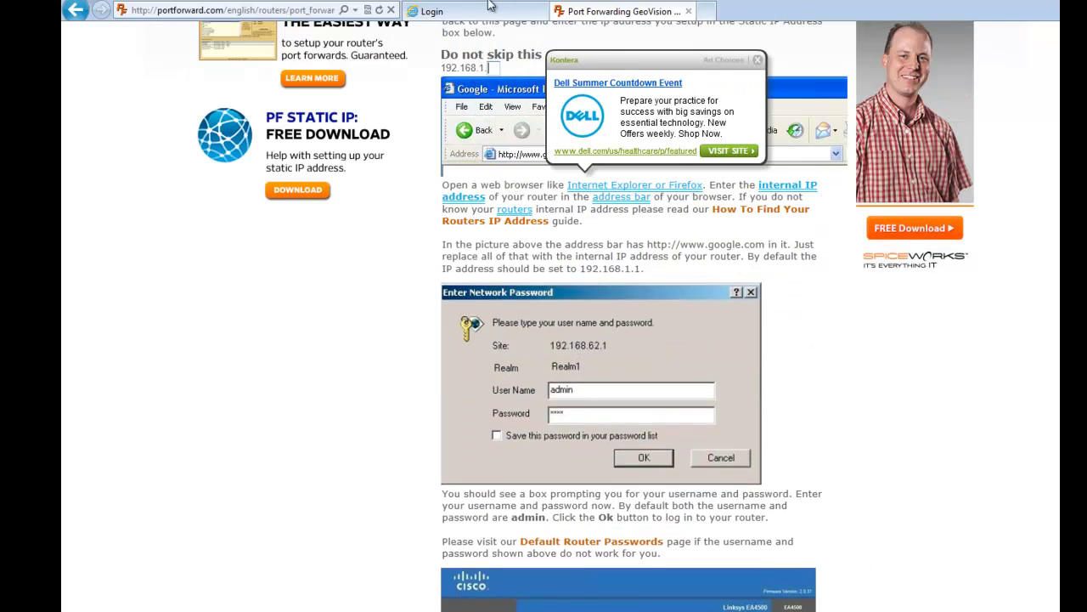
# Log in to the router admin page at 192.168.0.1 with the router username and password.
pyautogui.click(463, 14)
pyautogui.click(209, 9)
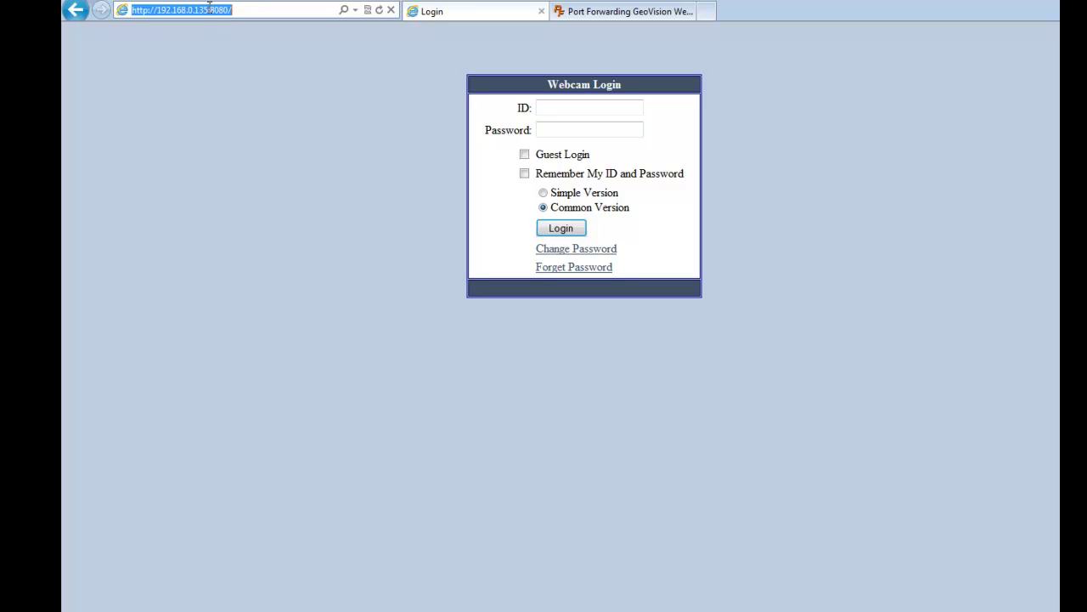
pyautogui.write('192.168.')
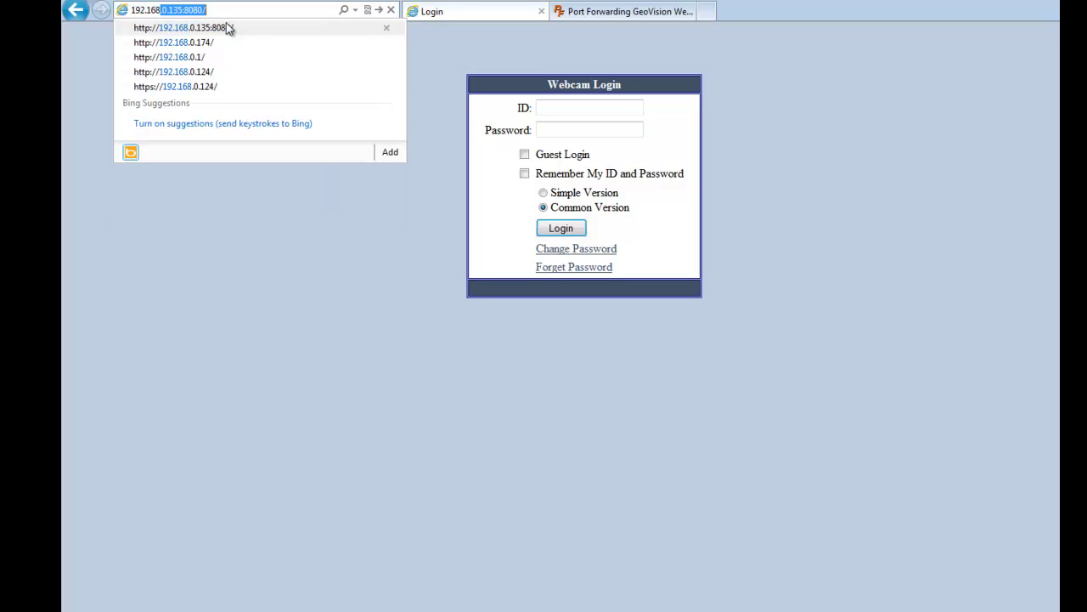
pyautogui.write('0.1')
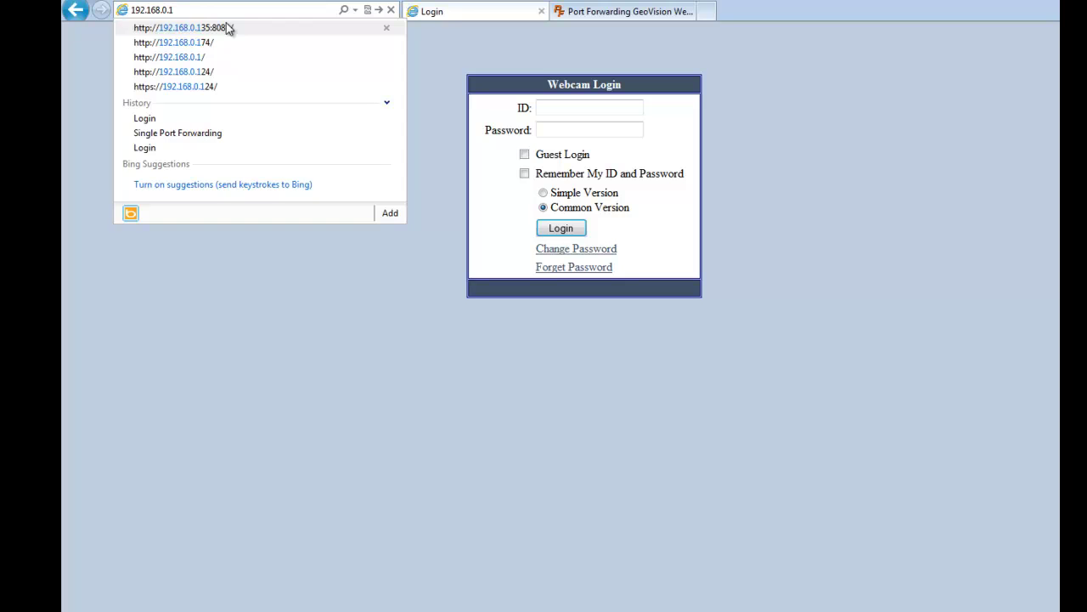
pyautogui.press('Return')
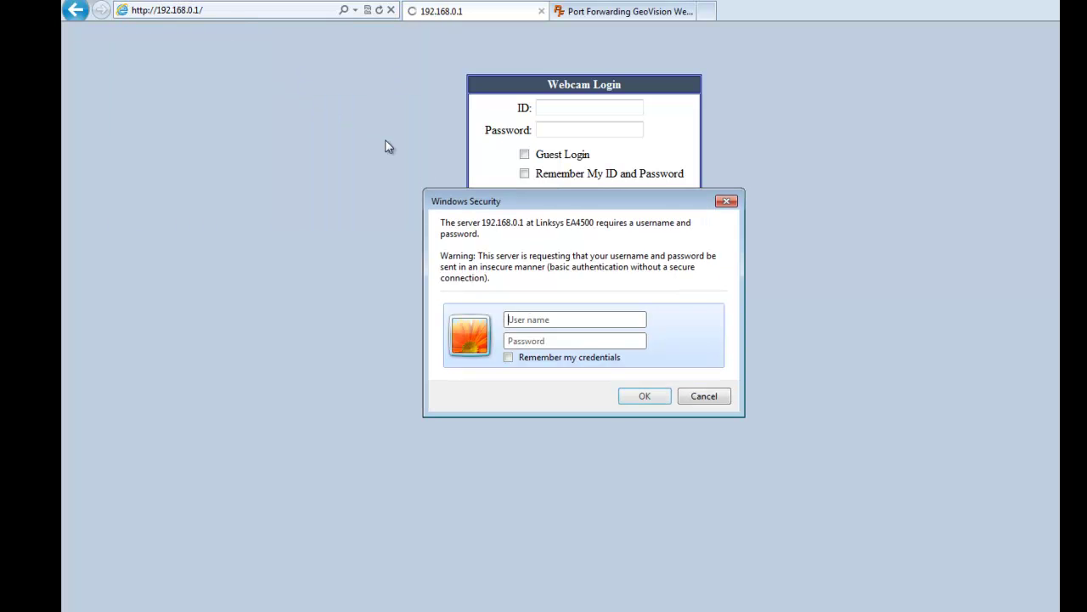
pyautogui.write('admin')
pyautogui.press('Tab')
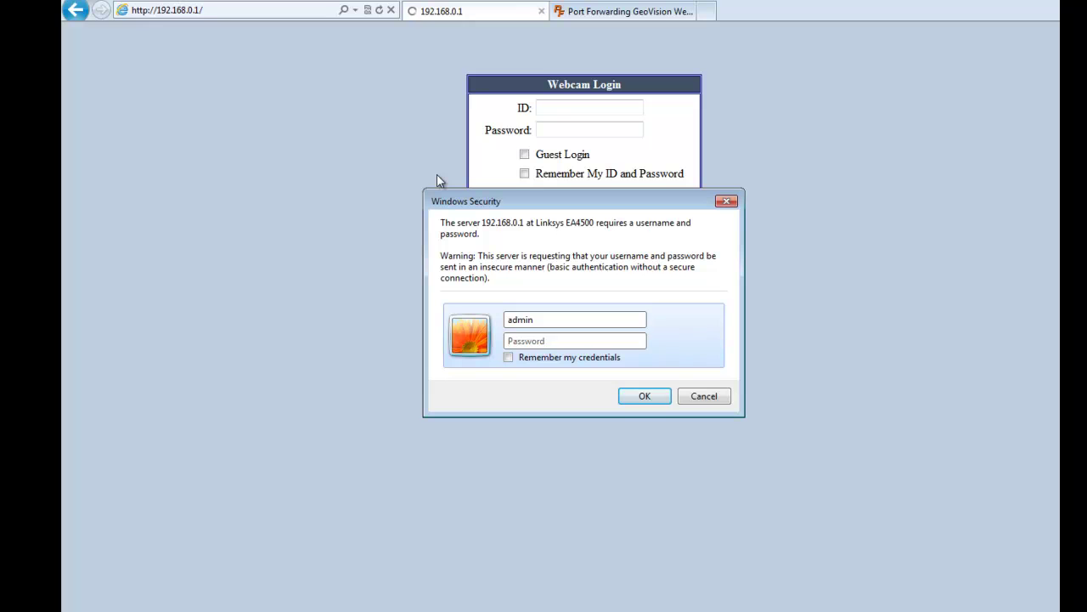
pyautogui.write('•')
pyautogui.press('Return')
pyautogui.click(619, 12)
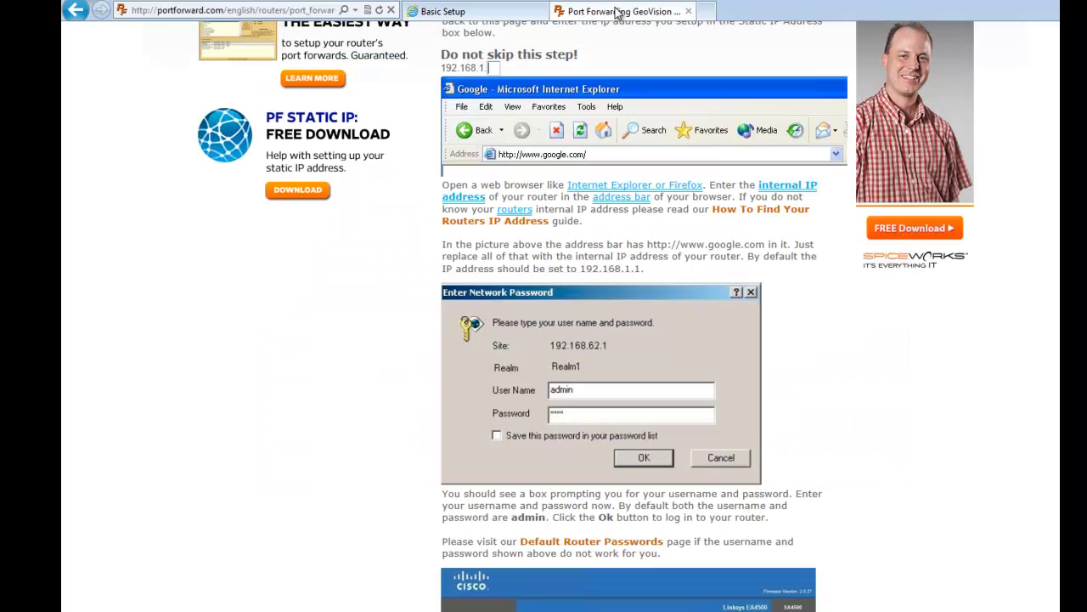
# Open the router's Applications & Gaming settings in the router tab.
pyautogui.scroll(-3, 529, 155)
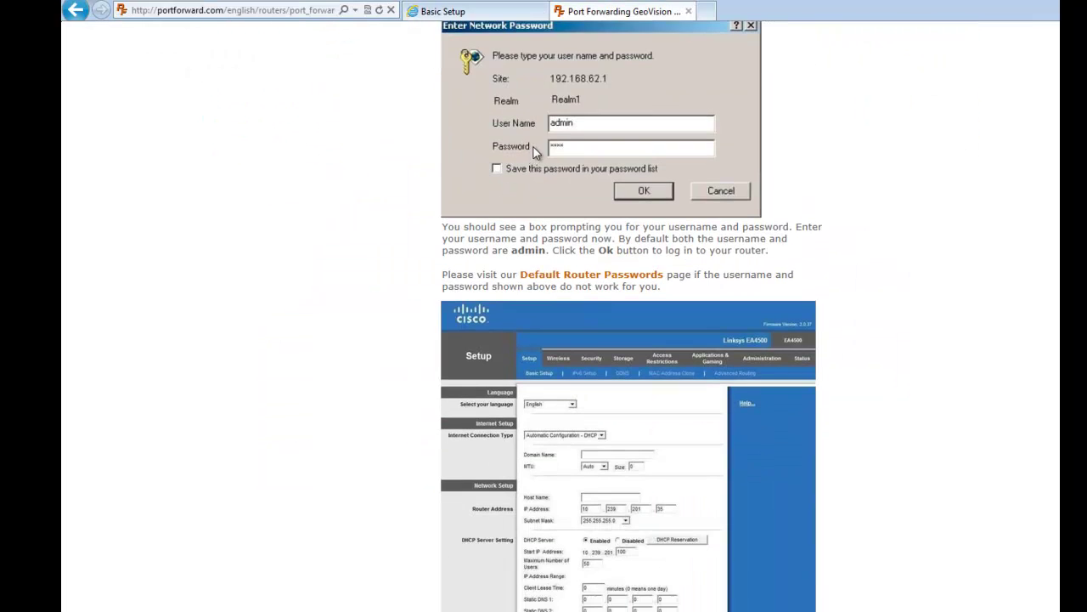
pyautogui.scroll(-4, 533, 147)
pyautogui.scroll(1, 536, 160)
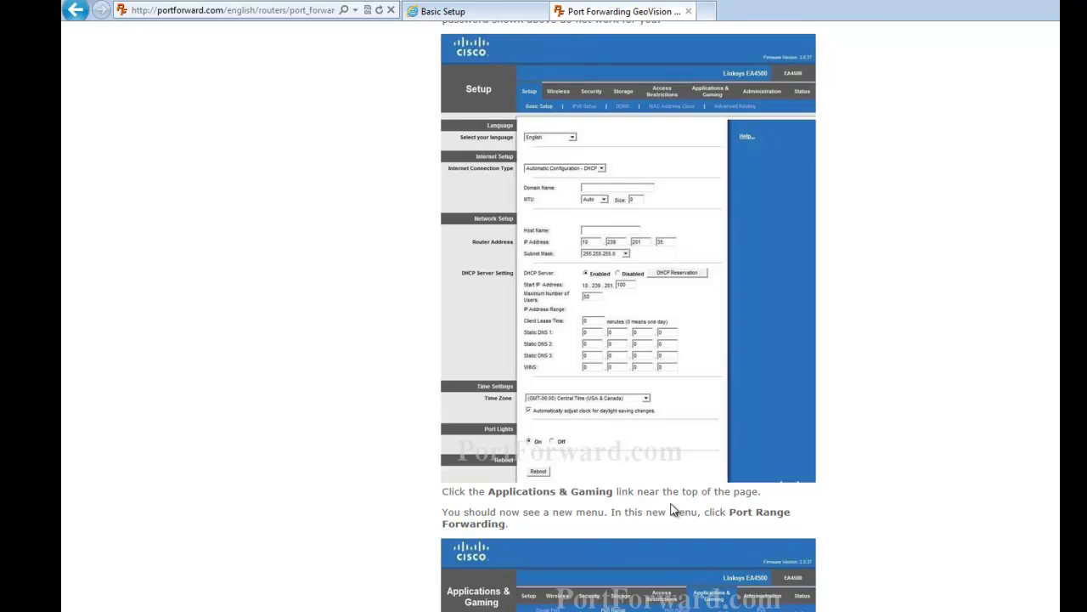
pyautogui.click(502, 10)
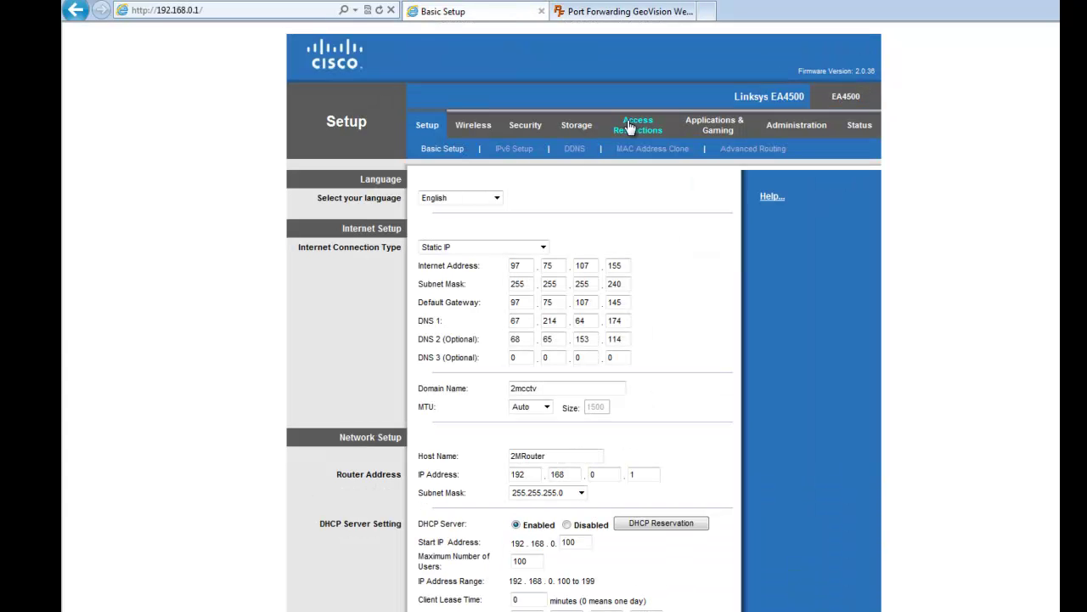
pyautogui.click(714, 125)
# Review the guide's Entries #1–#6 for ports 21, 80, 3389, 4550, 5550 and 6550.
pyautogui.click(618, 11)
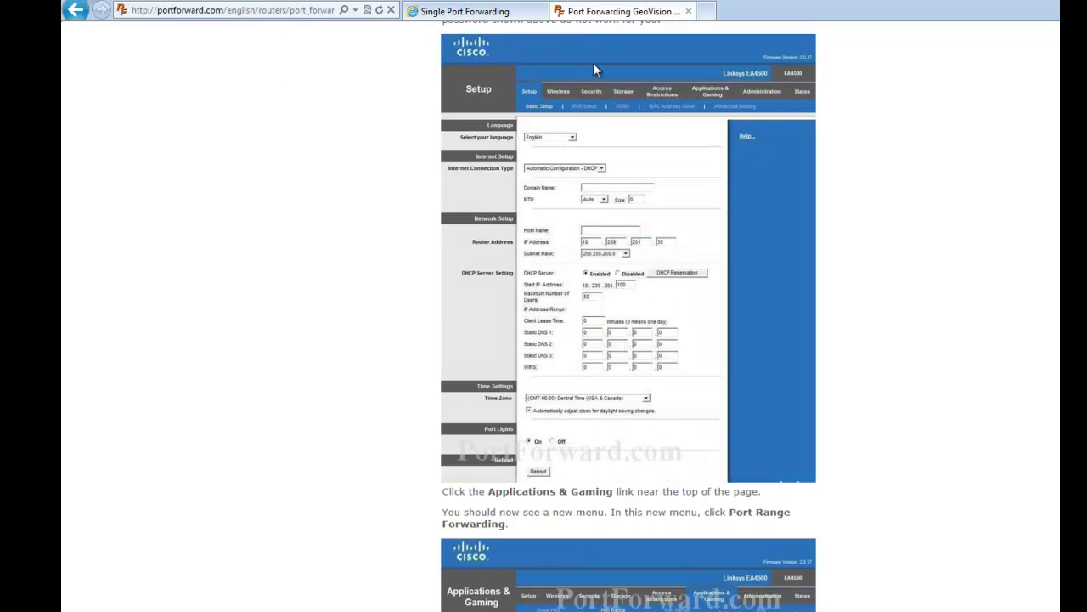
pyautogui.scroll(-5, 562, 345)
pyautogui.scroll(1, 569, 335)
pyautogui.scroll(-1, 569, 335)
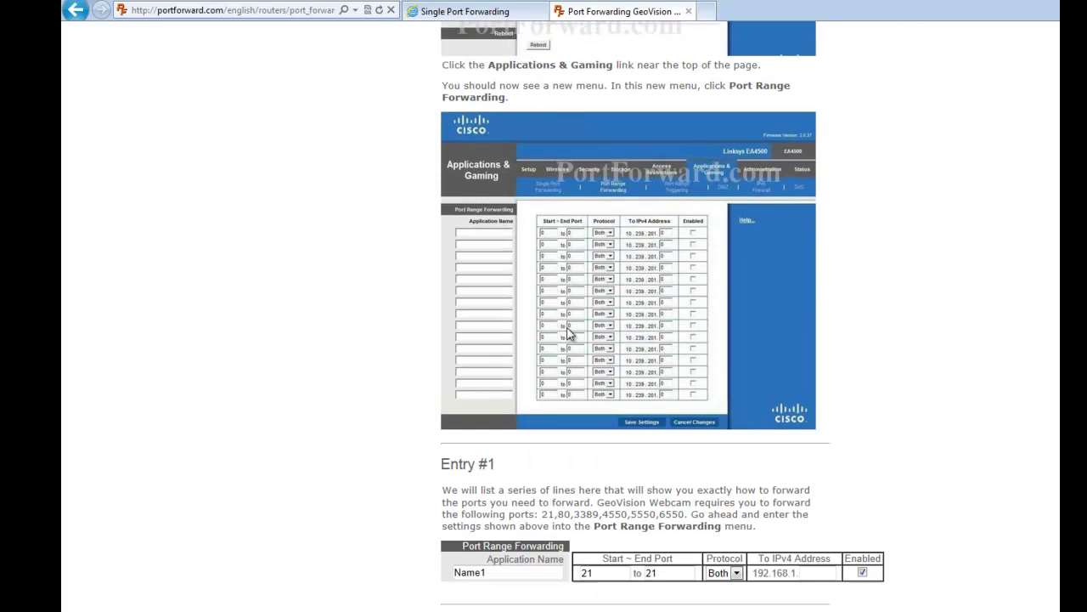
pyautogui.scroll(-3, 570, 334)
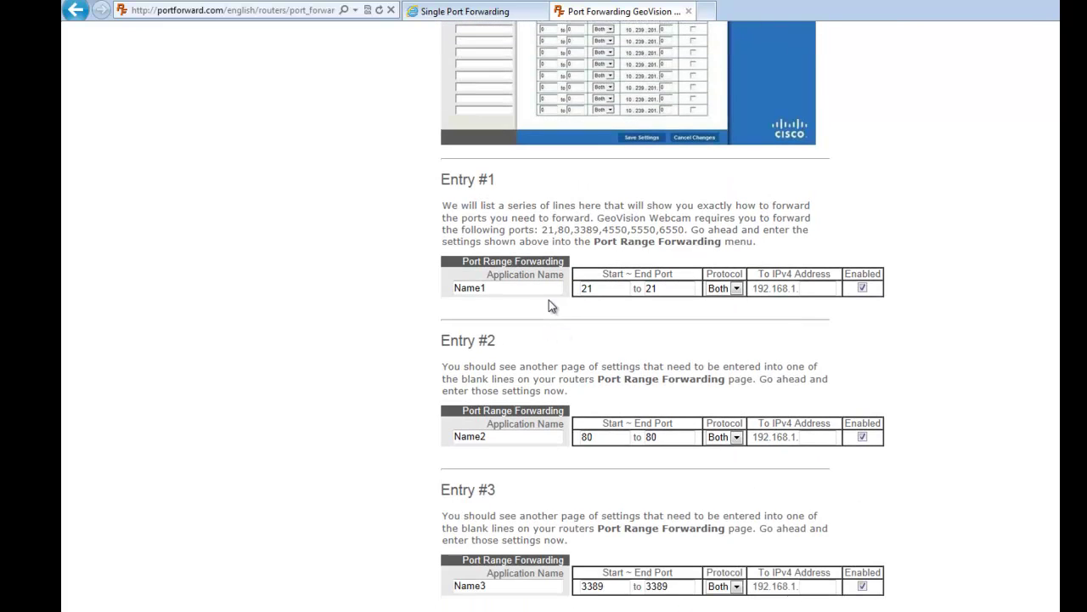
pyautogui.scroll(-2, 452, 282)
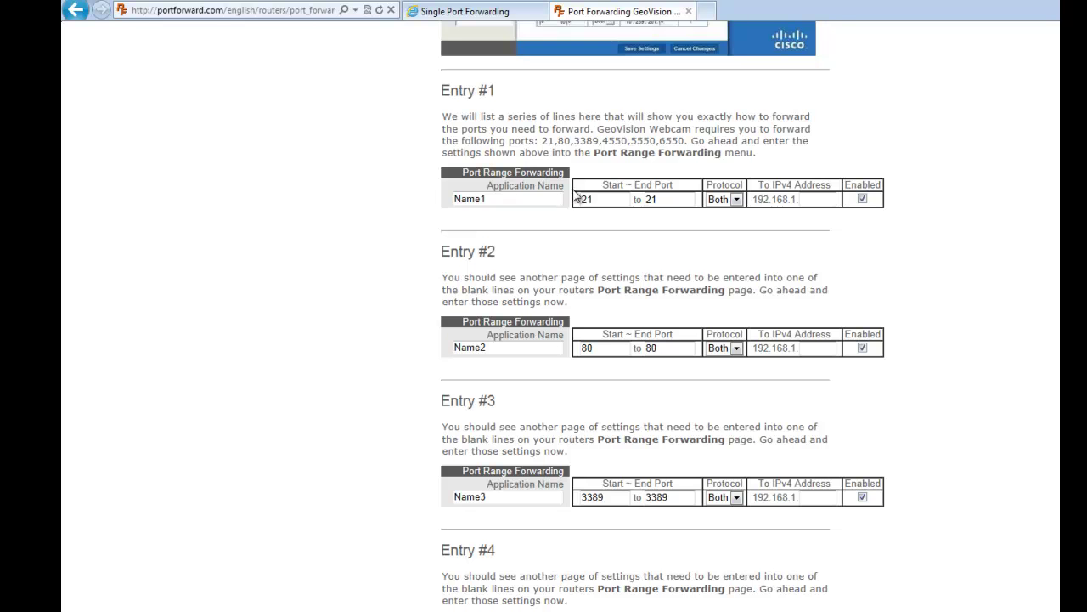
pyautogui.scroll(-2, 560, 186)
pyautogui.scroll(-3, 561, 186)
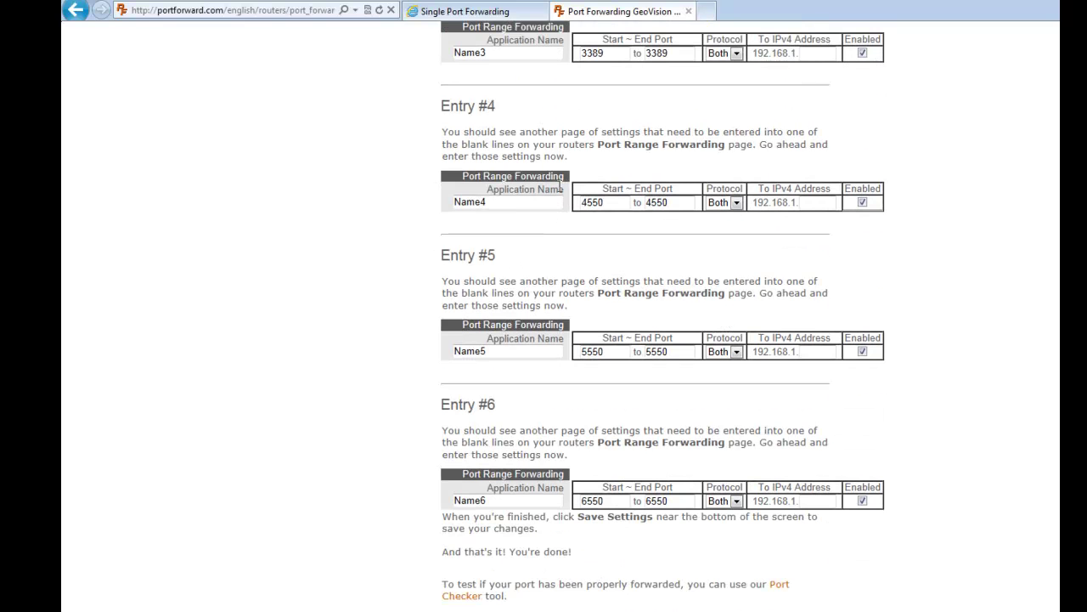
pyautogui.scroll(3, 560, 187)
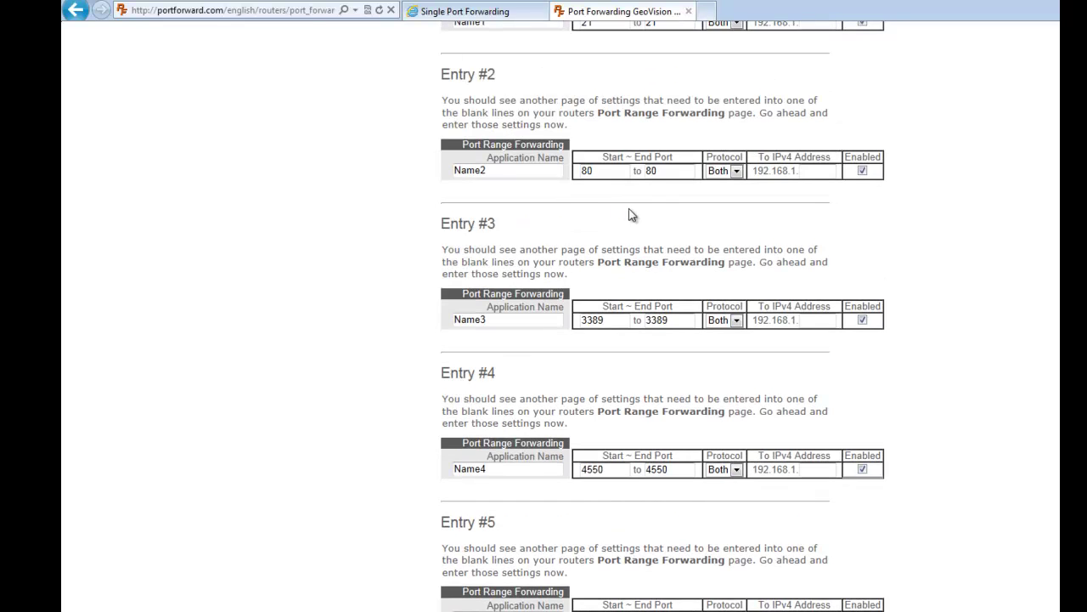
pyautogui.scroll(-5, 621, 187)
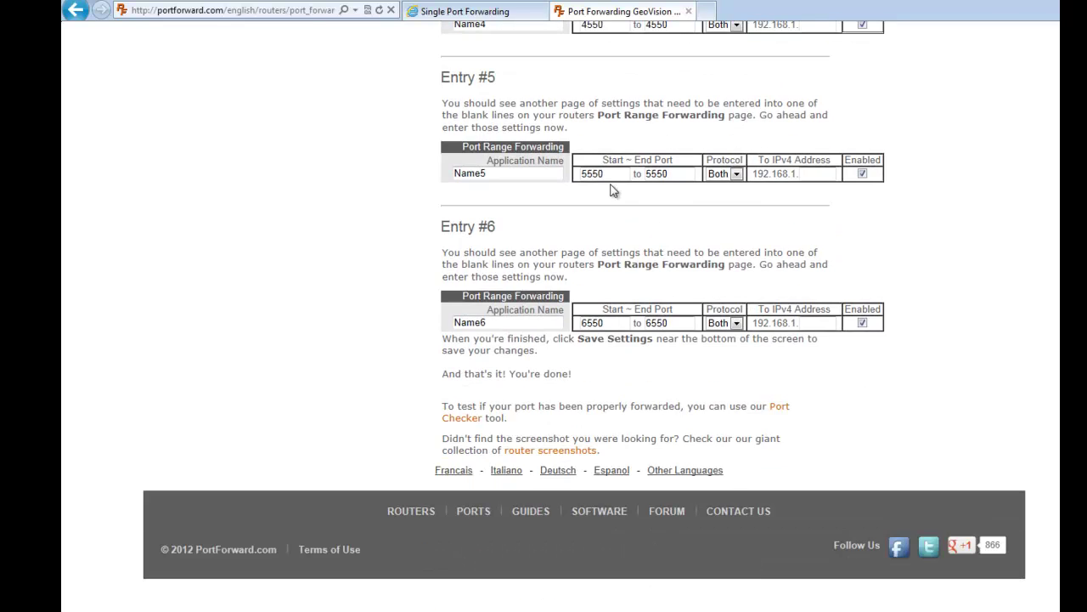
pyautogui.scroll(3, 611, 196)
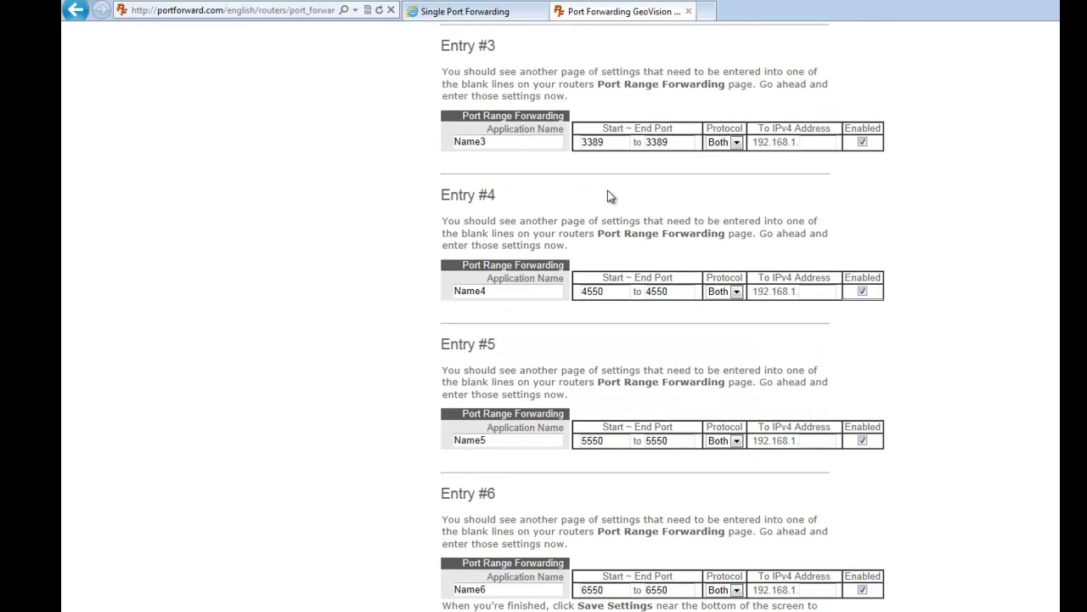
pyautogui.scroll(2, 611, 196)
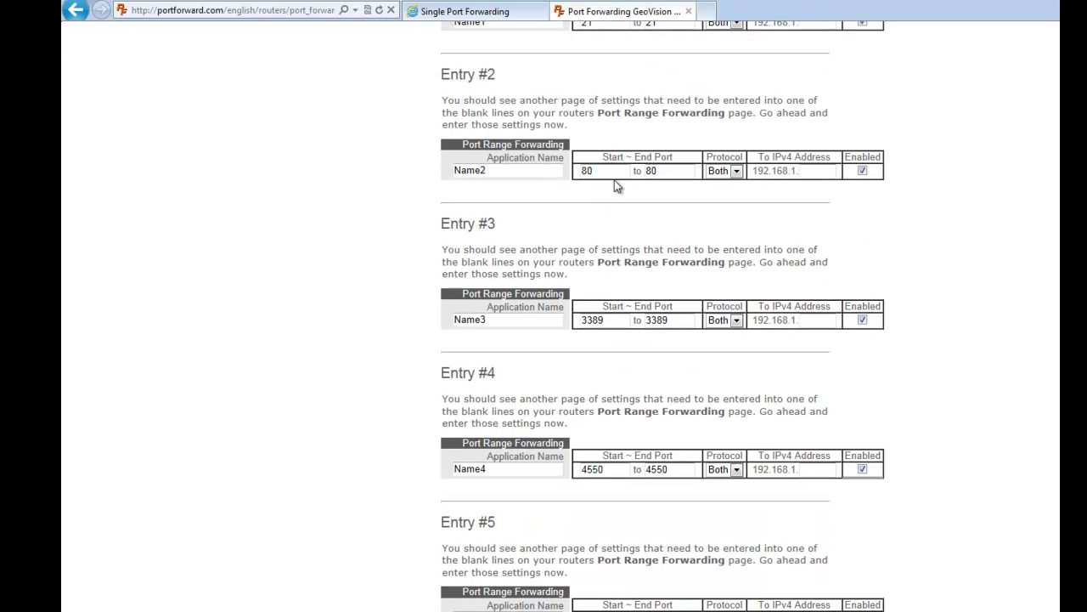
pyautogui.scroll(-1, 620, 187)
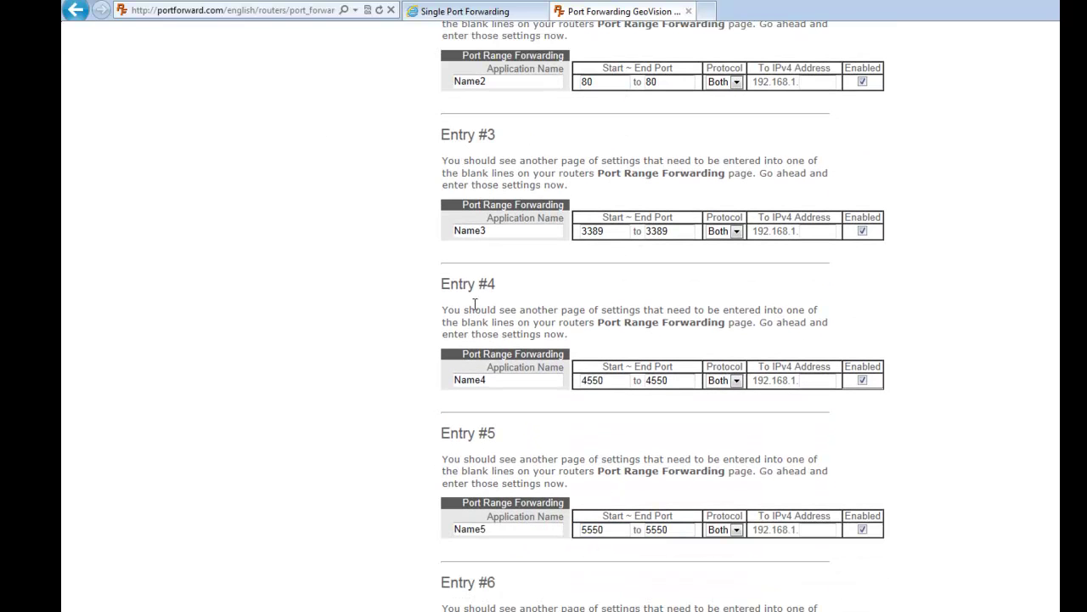
# Check the router's existing DVR Single Port Forwarding rule on port 8080.
pyautogui.click(497, 11)
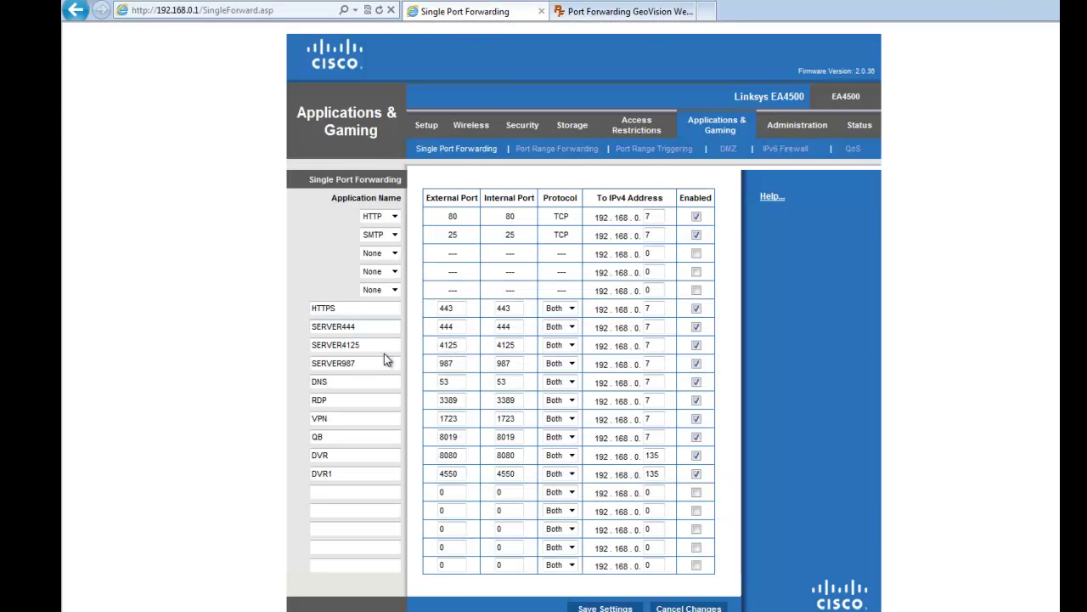
pyautogui.click(641, 20)
pyautogui.scroll(1, 553, 102)
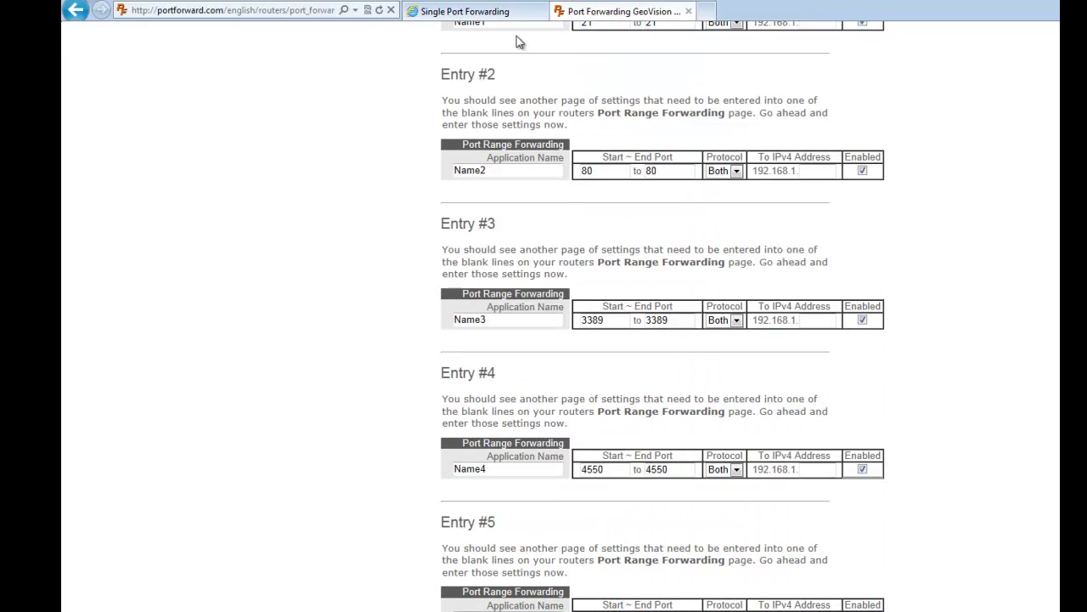
pyautogui.click(483, 7)
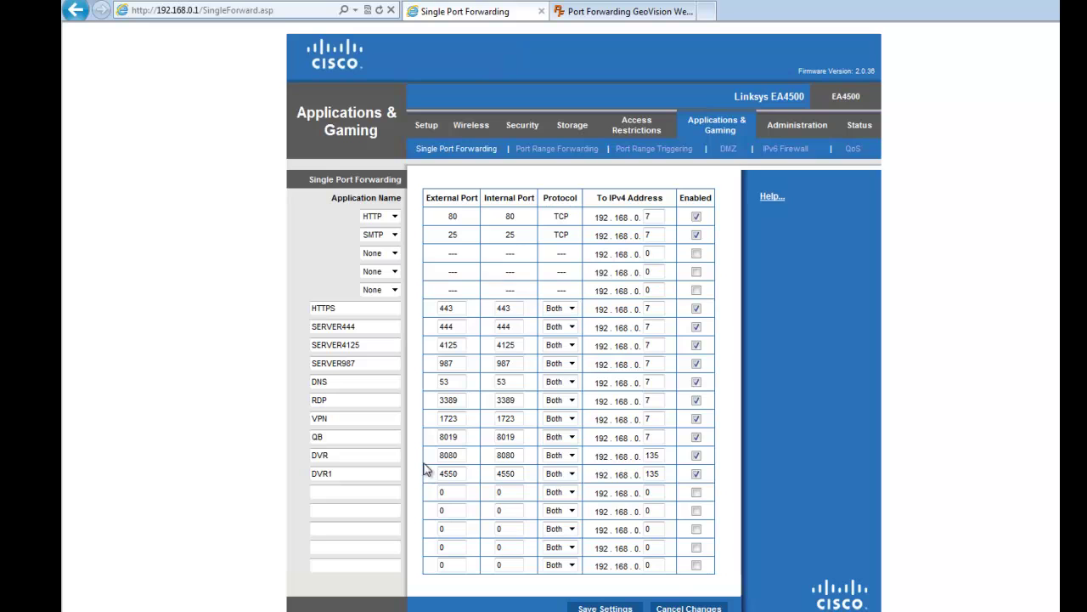
pyautogui.moveTo(399, 458); pyautogui.dragTo(221, 463)
pyautogui.moveTo(460, 457); pyautogui.dragTo(381, 459)
# Back in the GeoVision guide, review the entries for ports 80, 3389, 4550 and 5550.
pyautogui.click(654, 11)
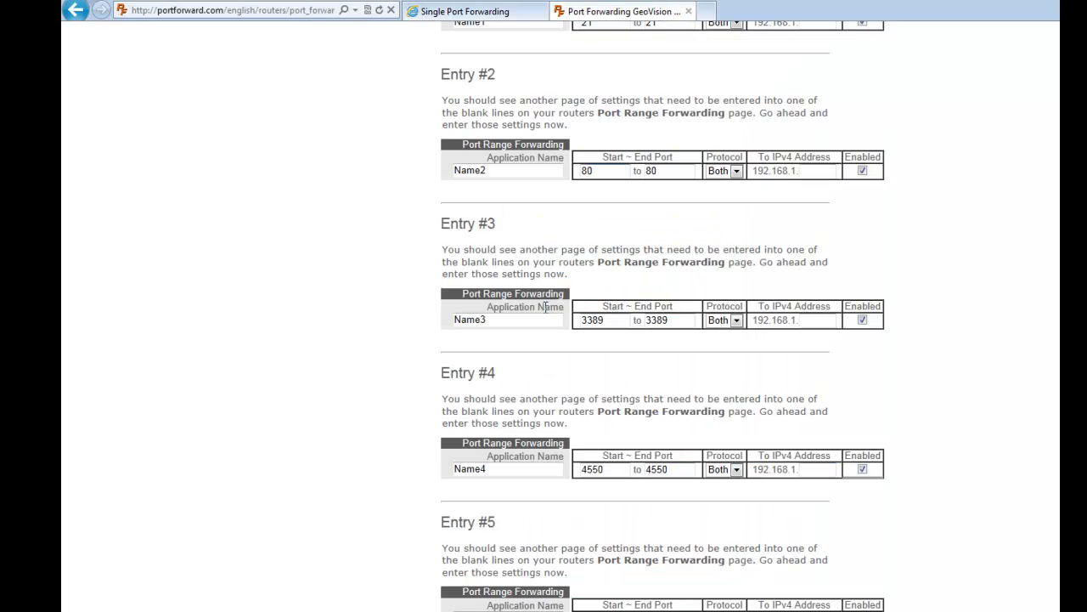
pyautogui.scroll(3, 545, 307)
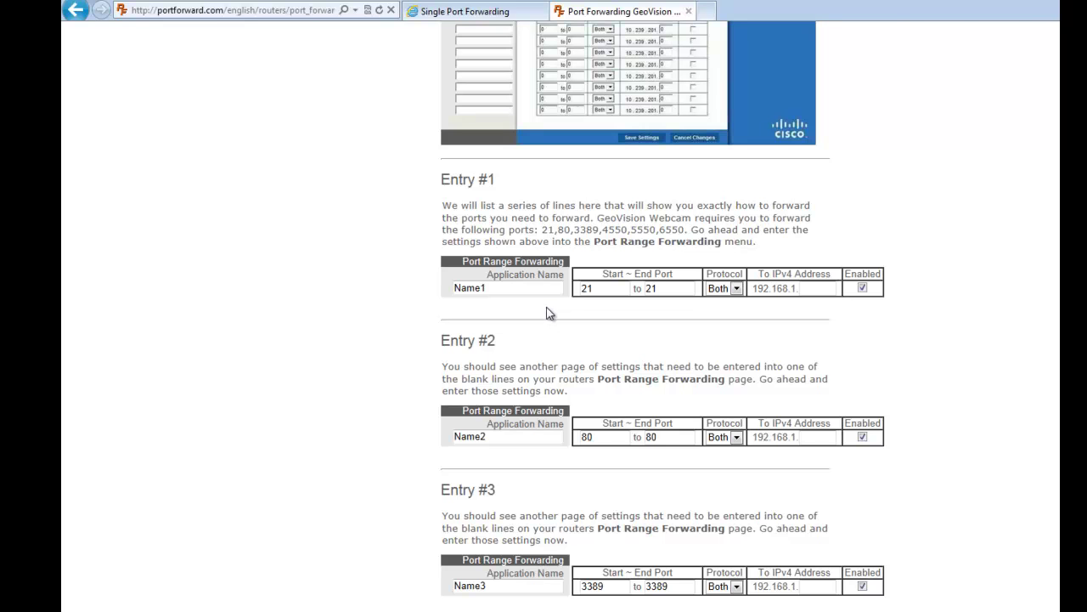
pyautogui.scroll(-4, 554, 293)
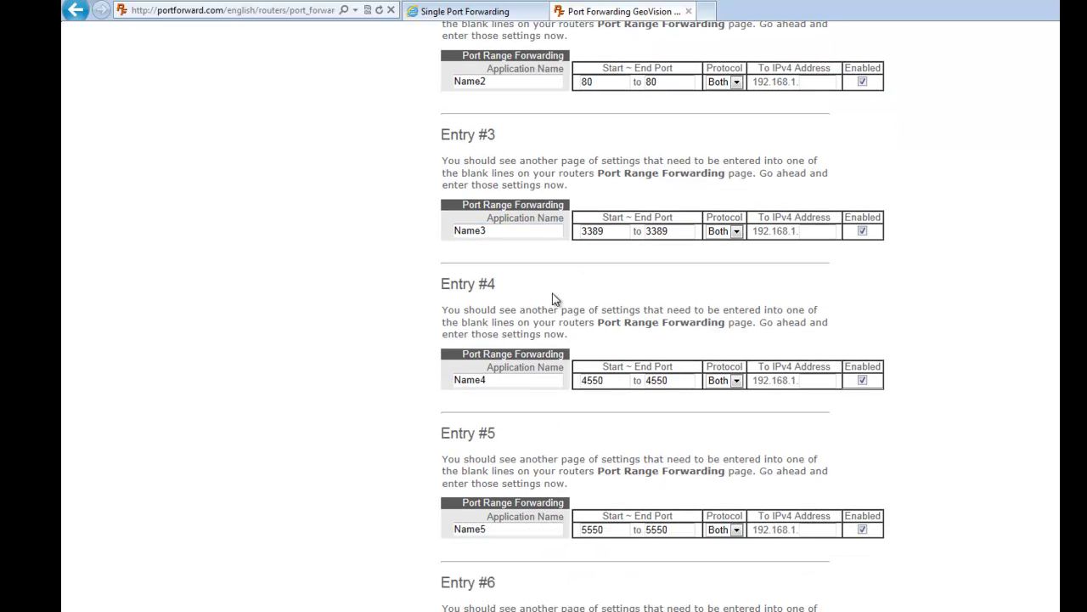
pyautogui.scroll(-3, 552, 298)
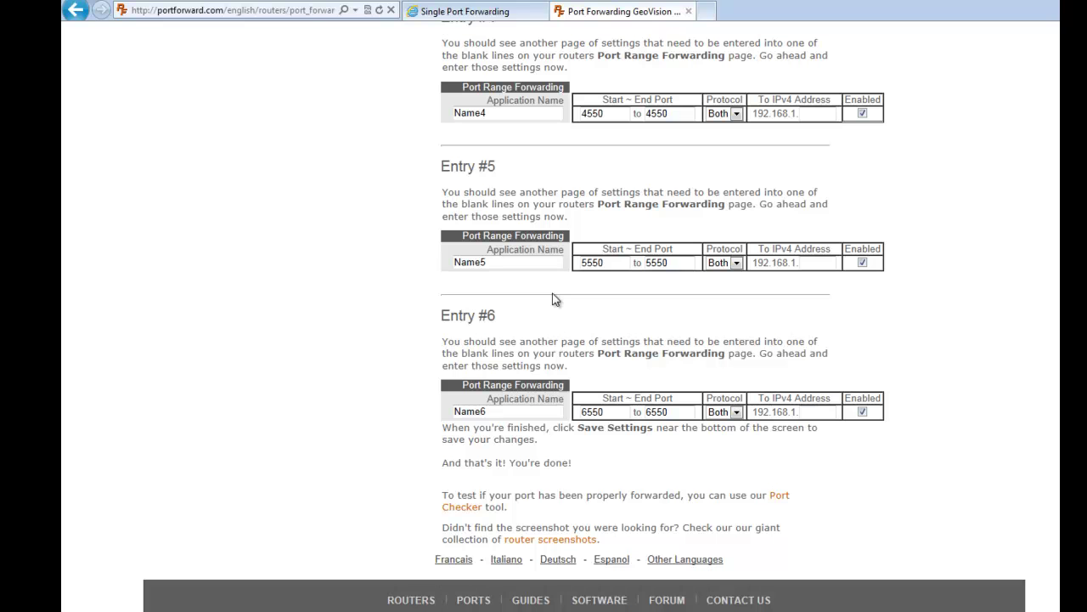
pyautogui.scroll(5, 541, 326)
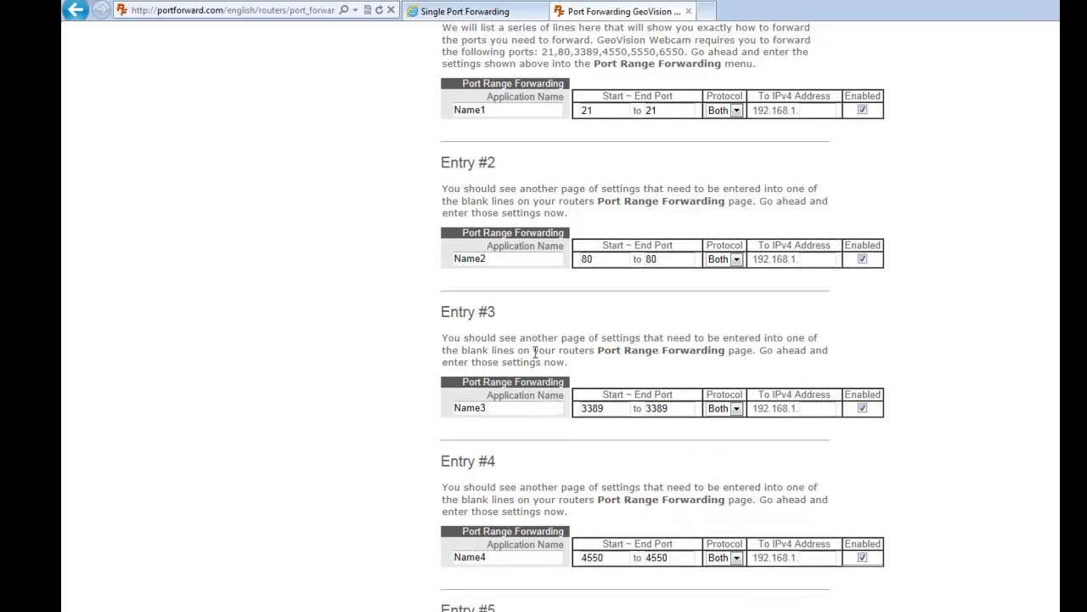
pyautogui.scroll(4, 535, 351)
pyautogui.scroll(-3, 493, 339)
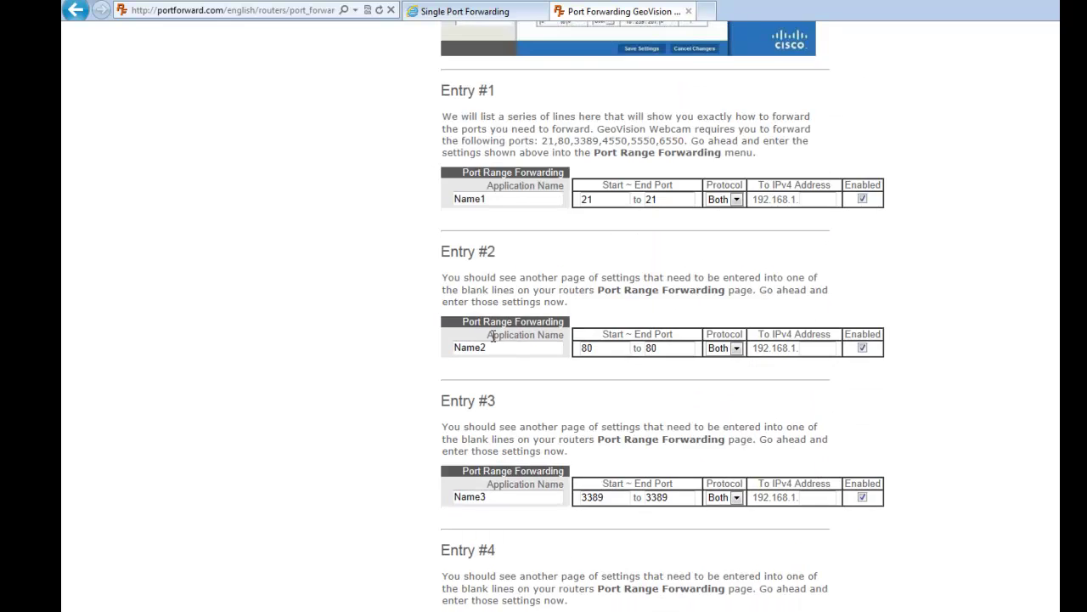
pyautogui.scroll(-3, 493, 337)
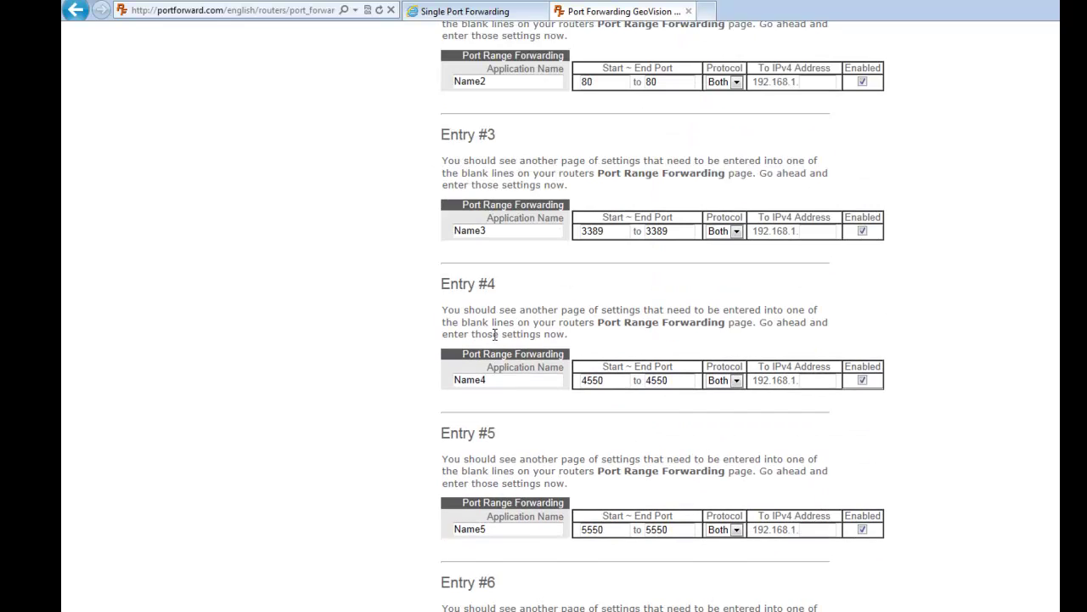
# Load canyouseeme.org in place of the guide page.
pyautogui.click(275, 9)
pyautogui.write('canyouseeme.org/')
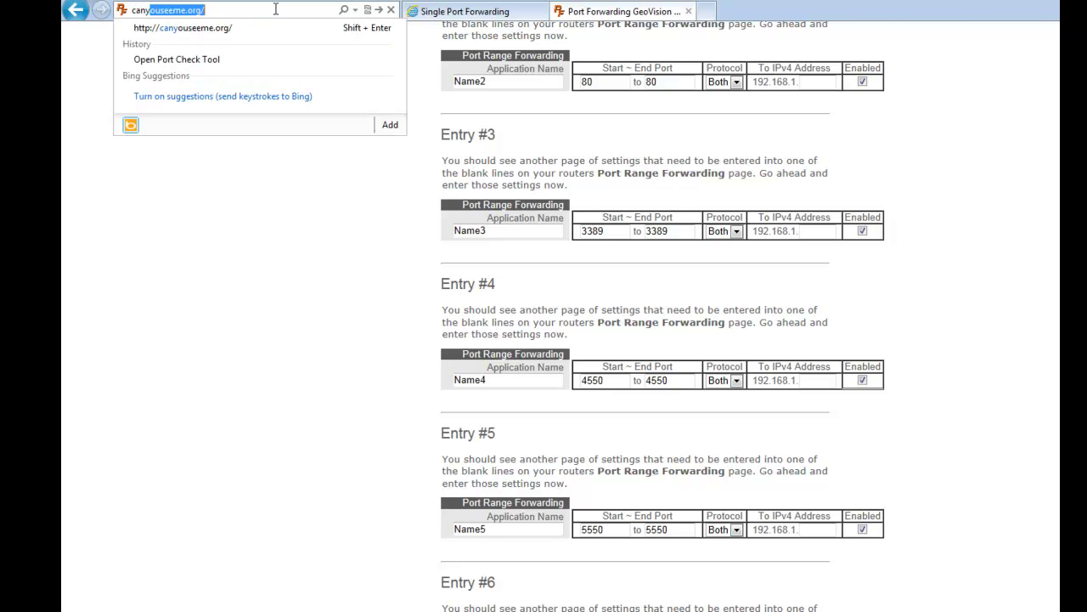
pyautogui.press('Return')
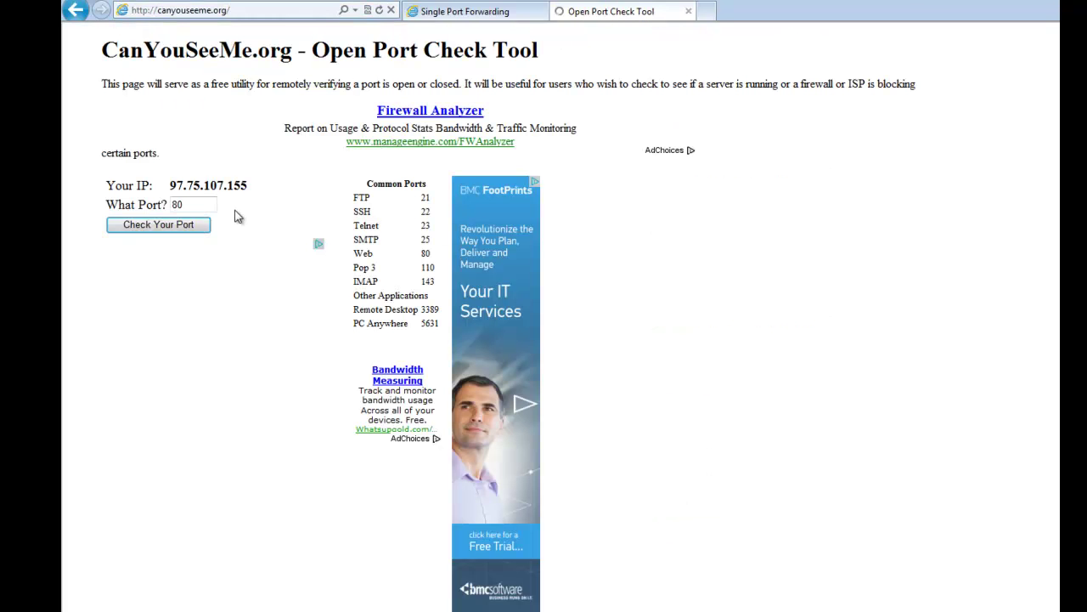
# Inspect the detected public IP line and select the What Port value 80.
pyautogui.moveTo(252, 189); pyautogui.dragTo(163, 187)
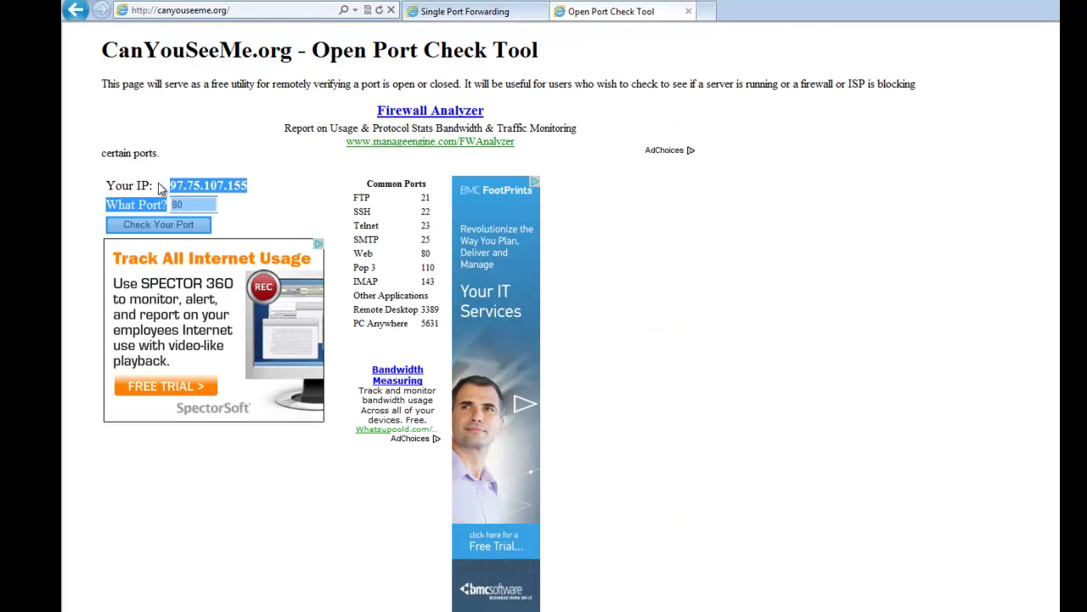
pyautogui.click(170, 188)
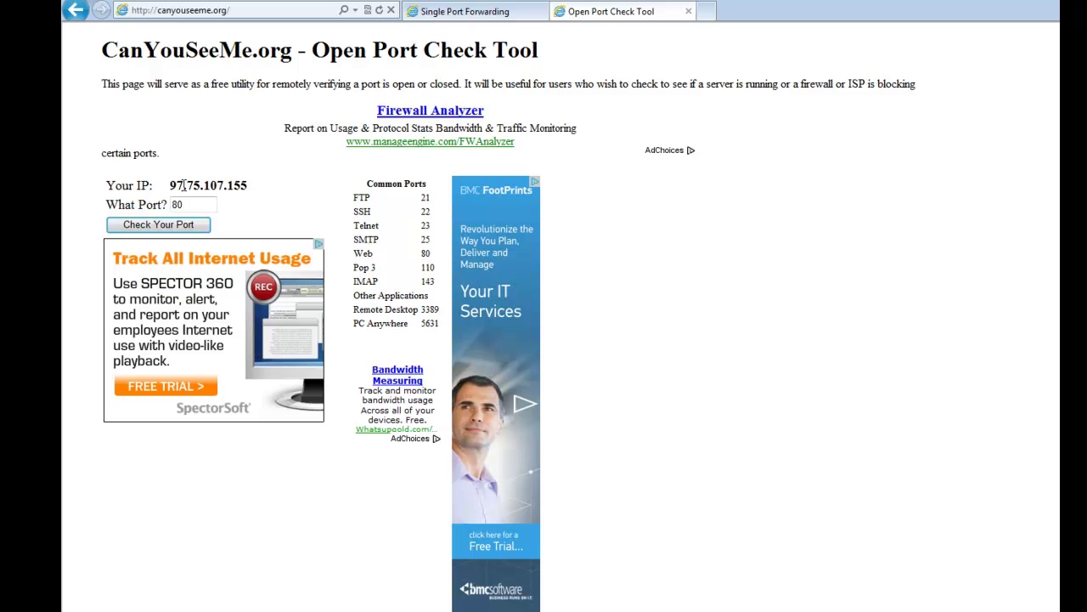
pyautogui.moveTo(171, 185); pyautogui.dragTo(249, 184)
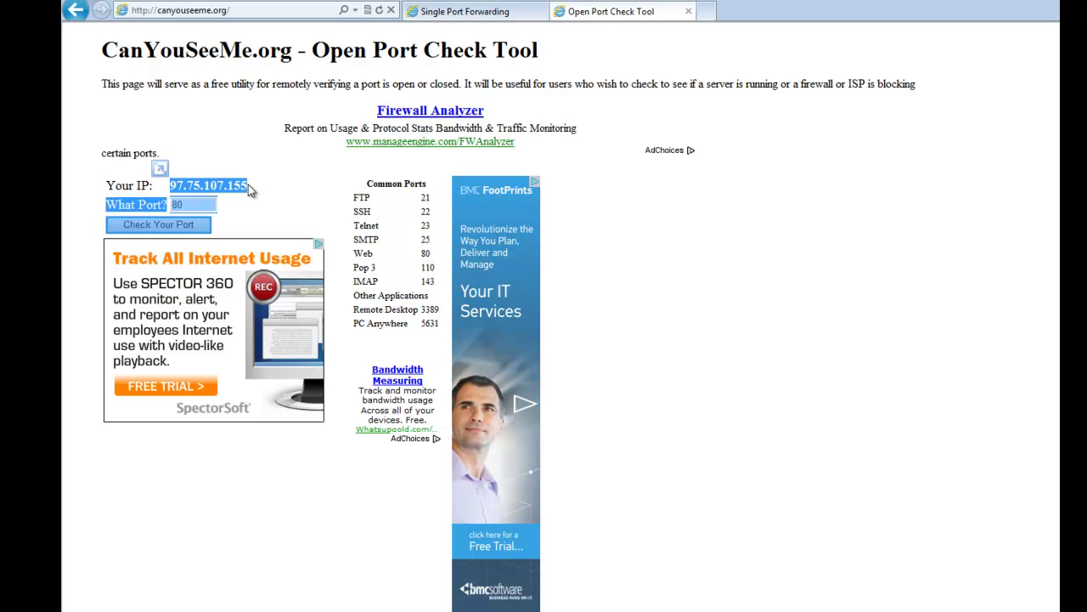
pyautogui.click(248, 187)
pyautogui.doubleClick(203, 207)
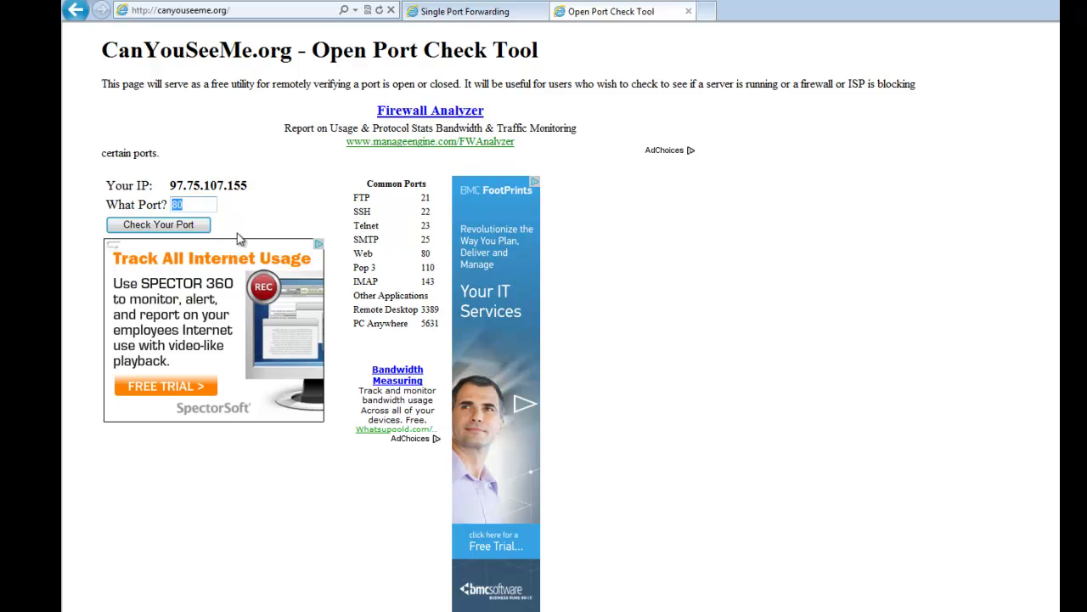
# Replace port 80 with 8080, run Check Your Port, and read the Success message's IP and port.
pyautogui.click(200, 205)
pyautogui.moveTo(200, 206); pyautogui.dragTo(61, 206)
pyautogui.write('8080')
pyautogui.click(170, 227)
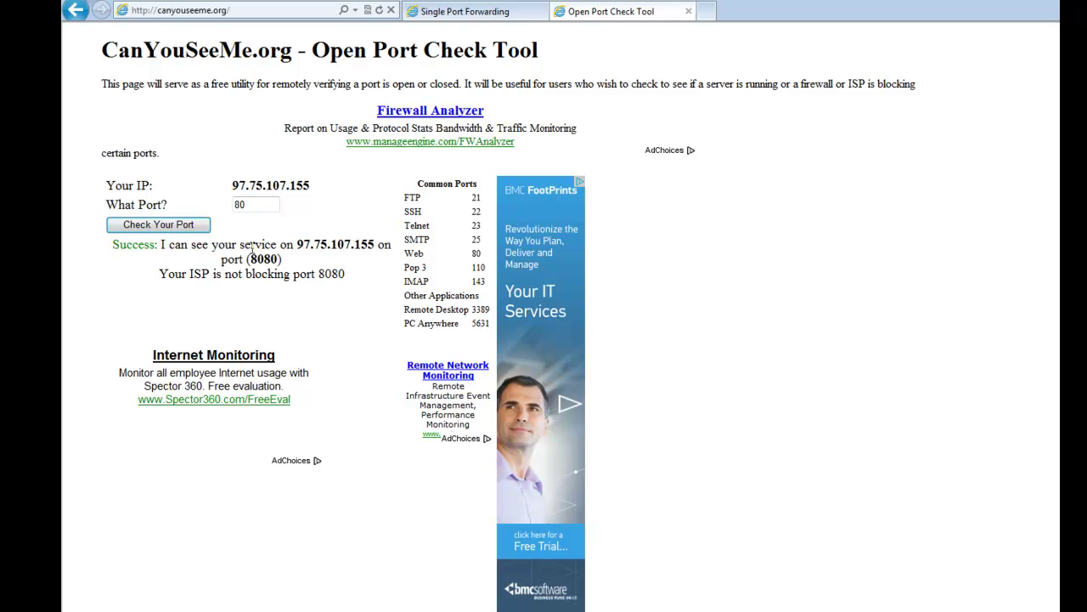
pyautogui.moveTo(281, 245); pyautogui.dragTo(377, 245)
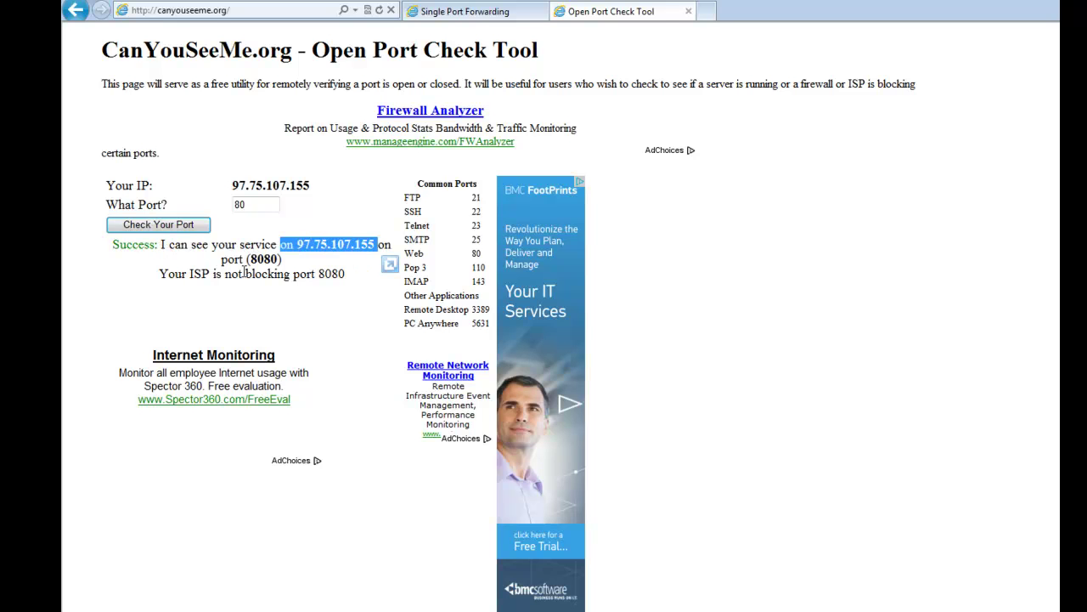
pyautogui.moveTo(249, 260); pyautogui.dragTo(273, 259)
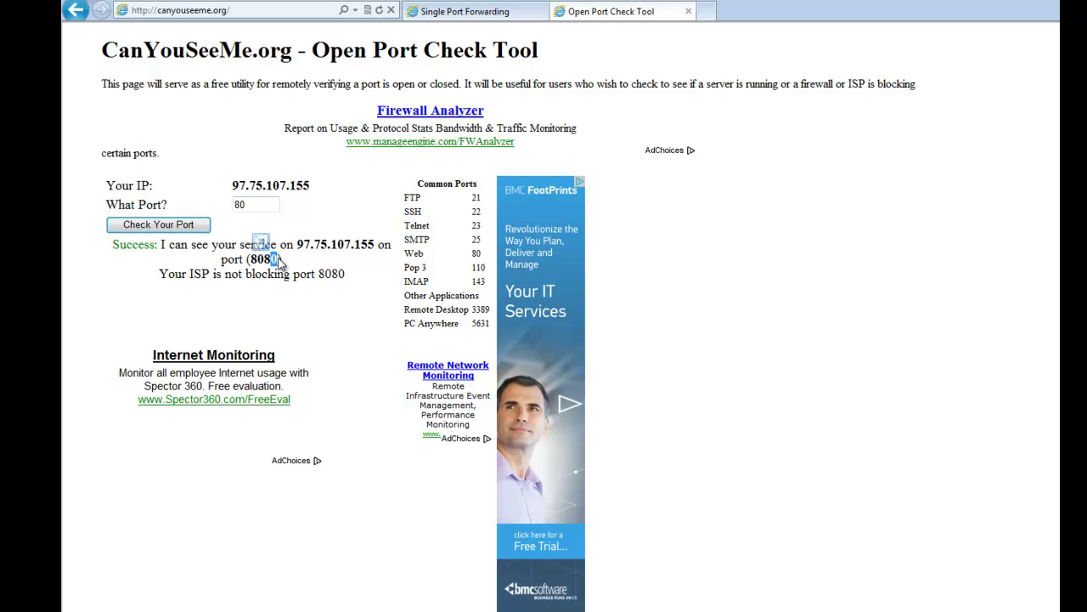